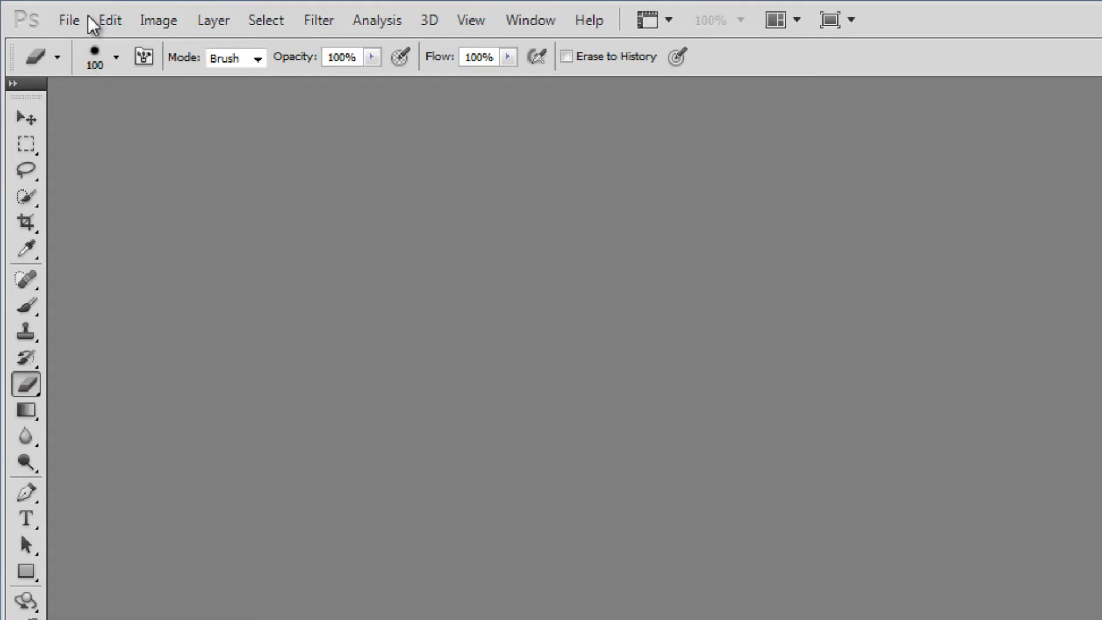
Step: Open 3635-fruit-photo.jpg from the Bell Work Material folder
left_click(68, 23)
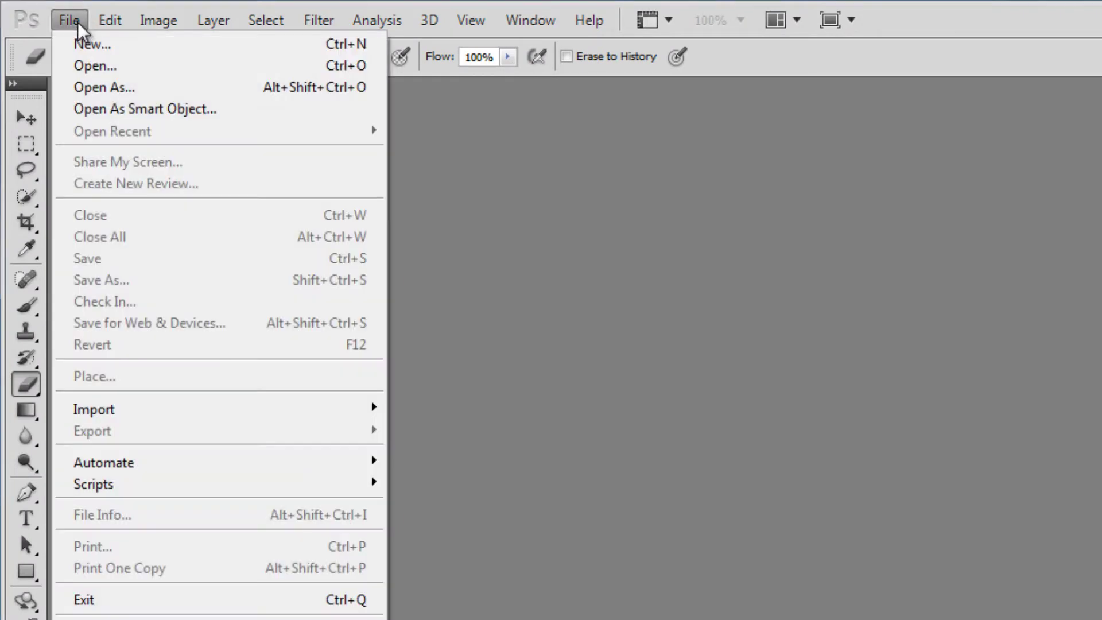
left_click(97, 63)
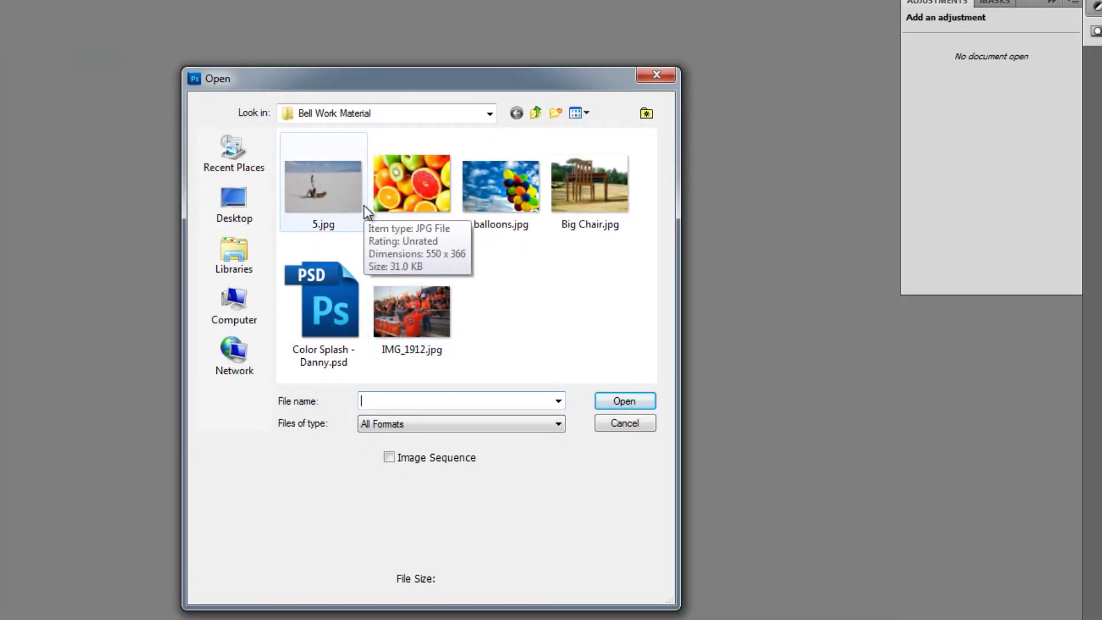
left_click(418, 202)
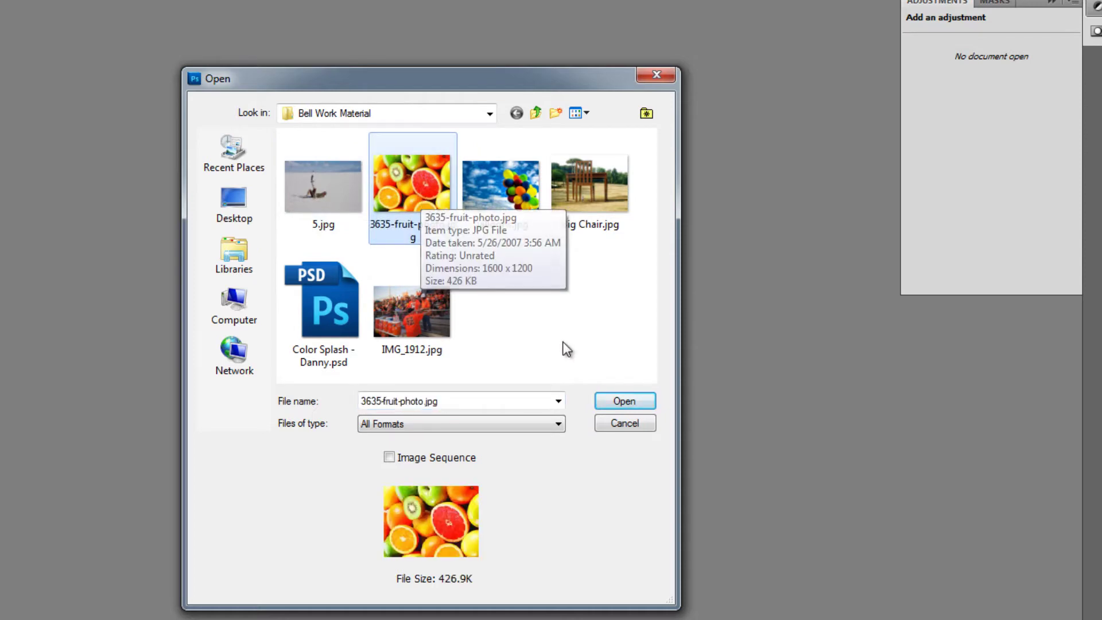
left_click(614, 399)
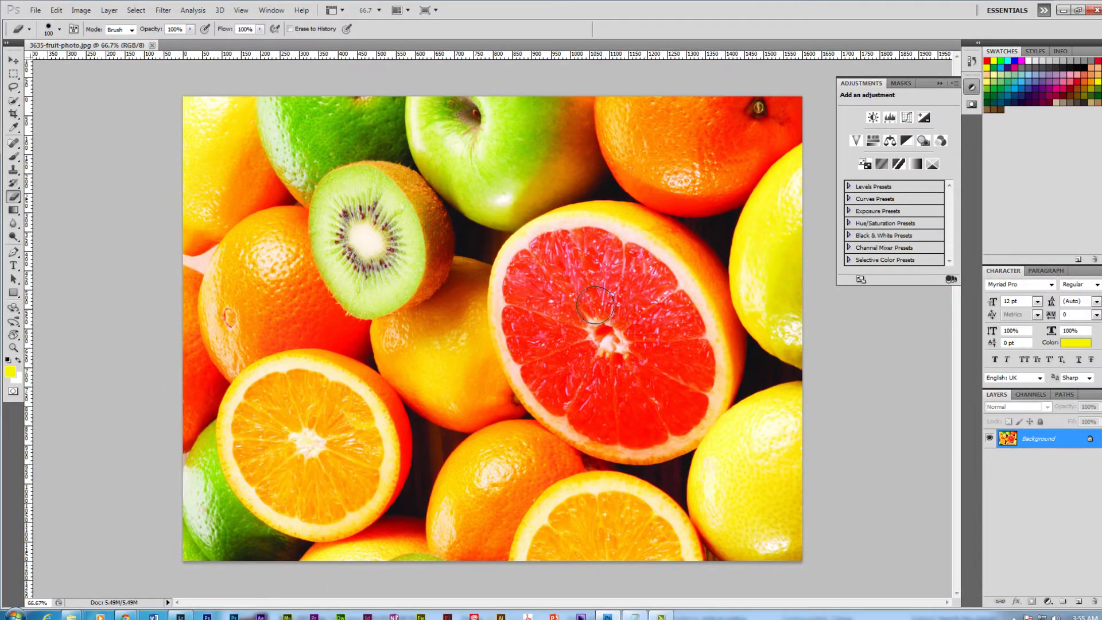
Step: Convert the locked Background into an editable layer named Layer 0
left_click(13, 63)
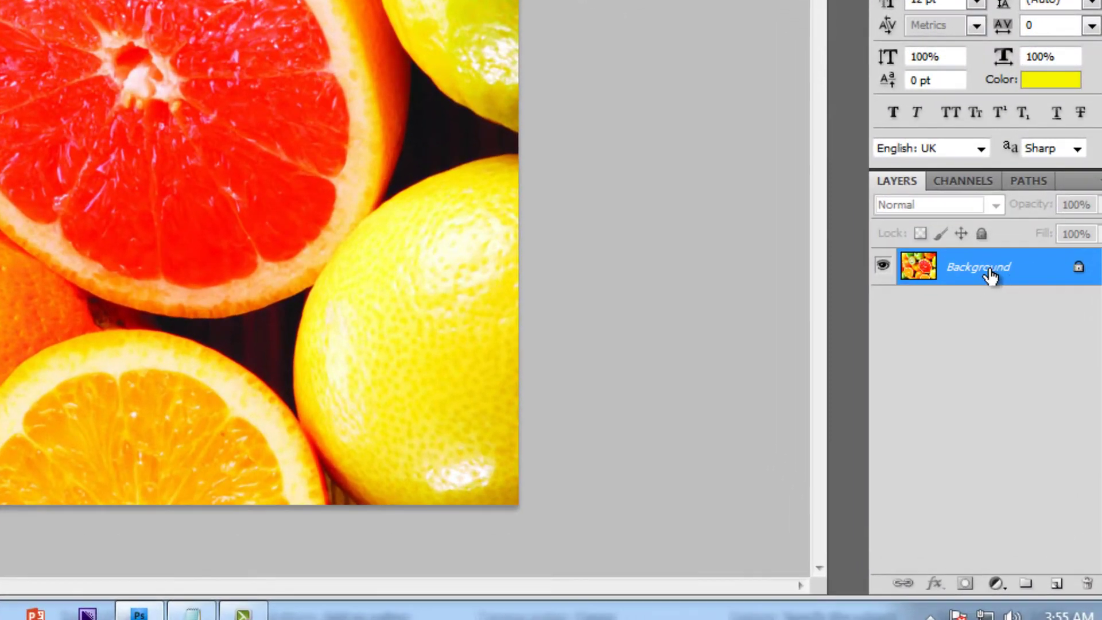
left_click_drag(1019, 279, 1051, 273)
double_click(1079, 269)
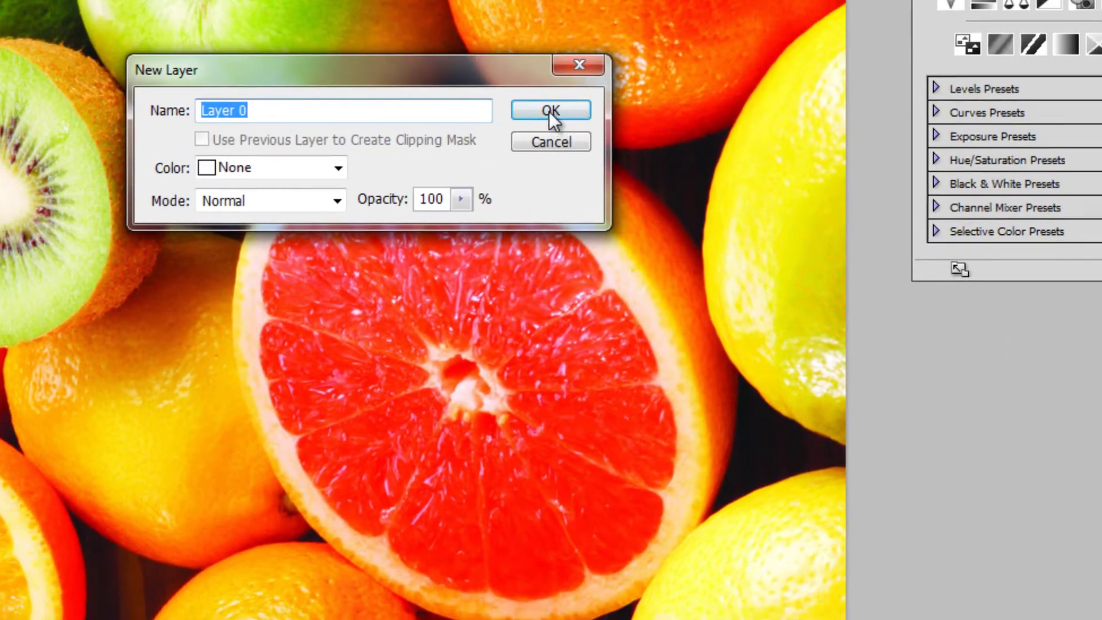
left_click(529, 89)
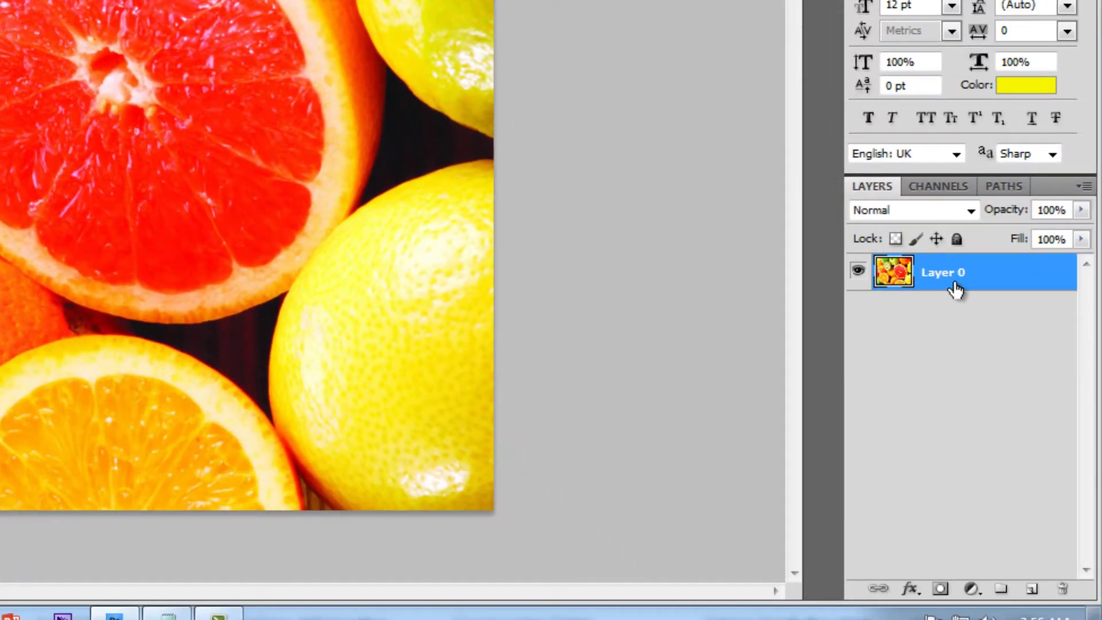
Step: Duplicate Layer 0 to create a Layer 0 copy stacked above it
right_click(957, 289)
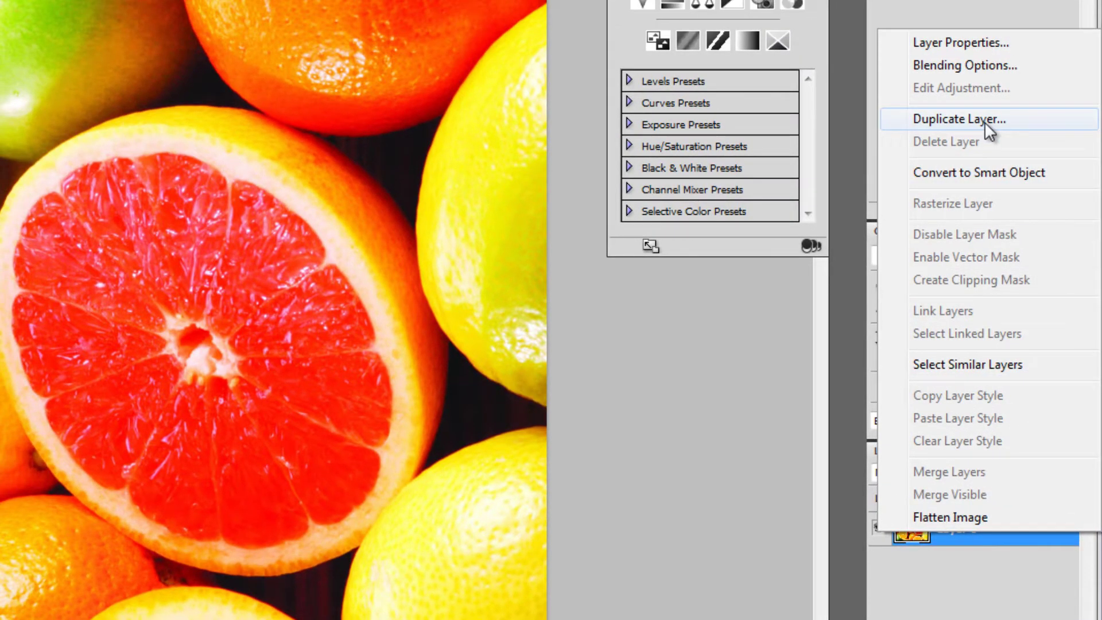
left_click(978, 542)
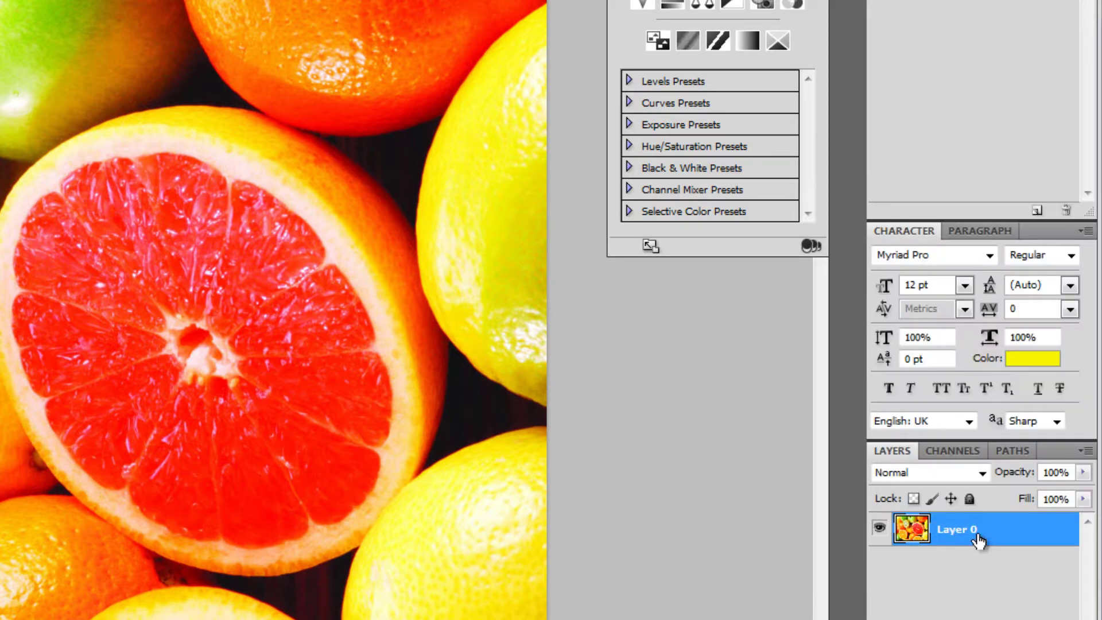
right_click(978, 542)
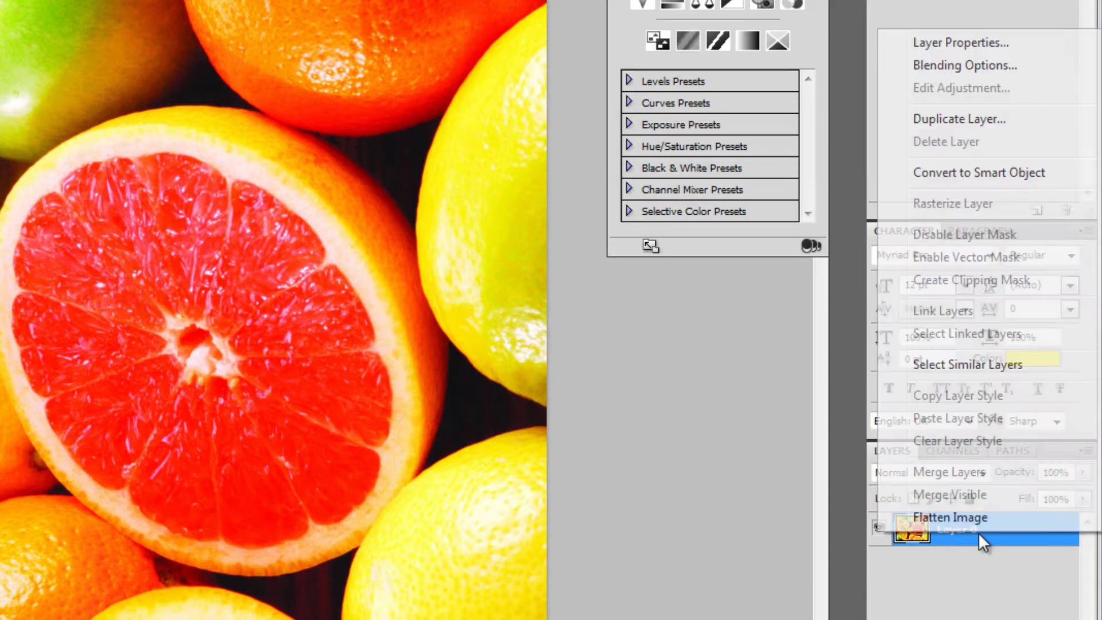
left_click(973, 125)
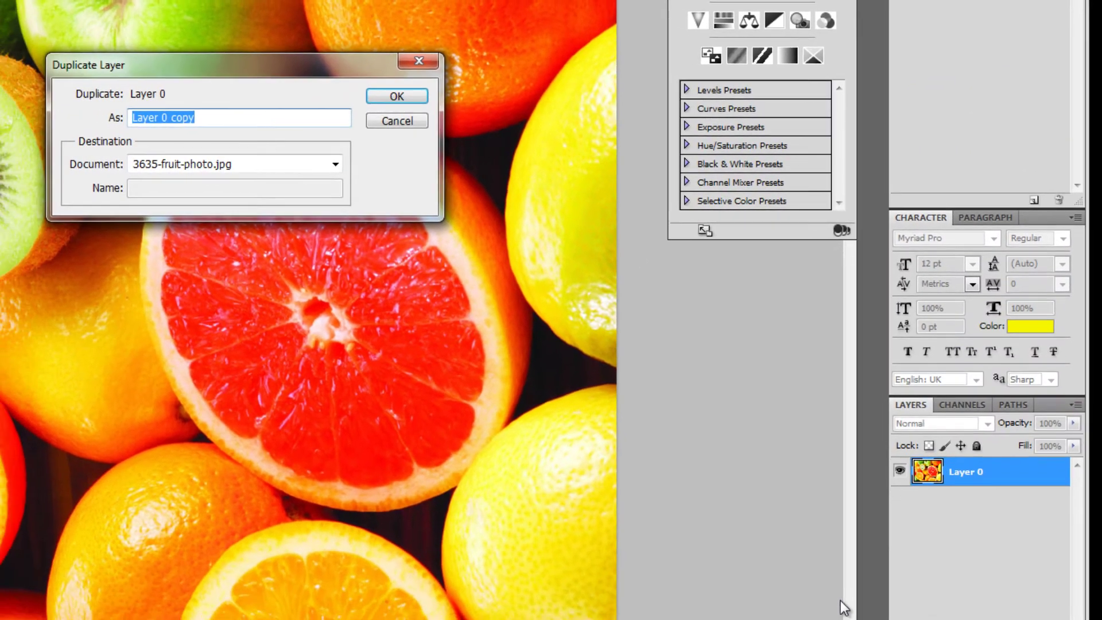
left_click(397, 96)
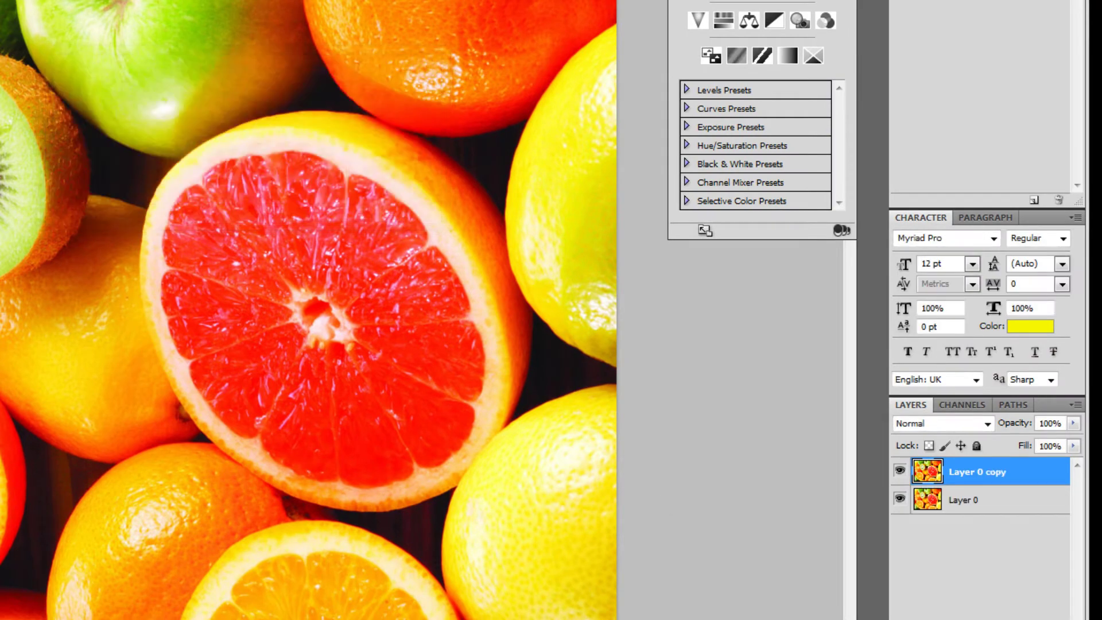
left_click(955, 597)
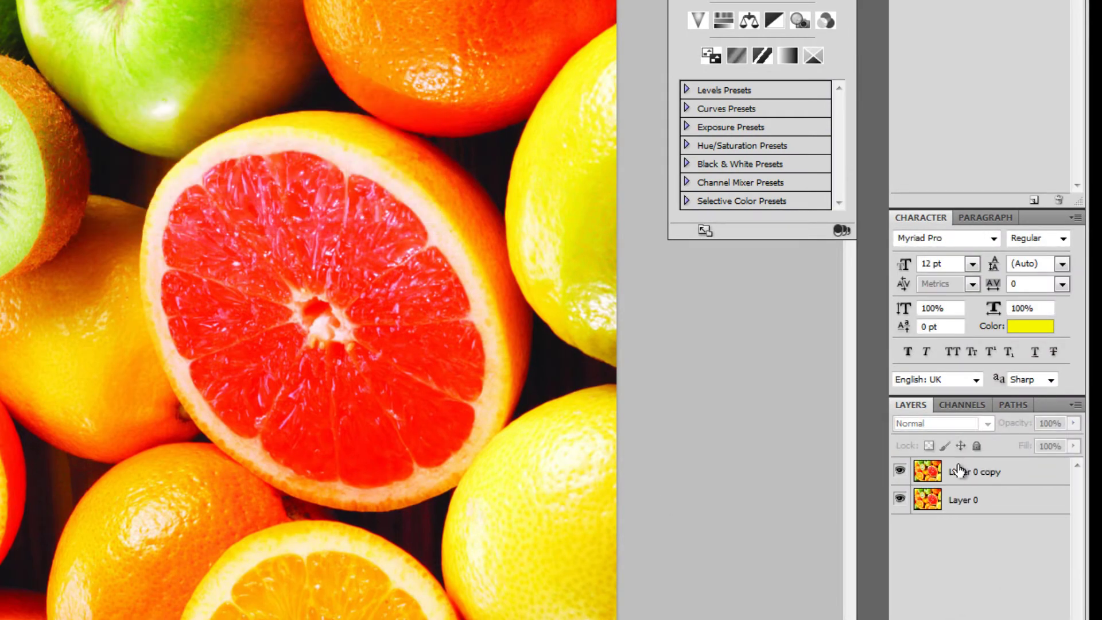
Step: Rename the bottom layer, Layer 0, to BW
left_click(970, 506)
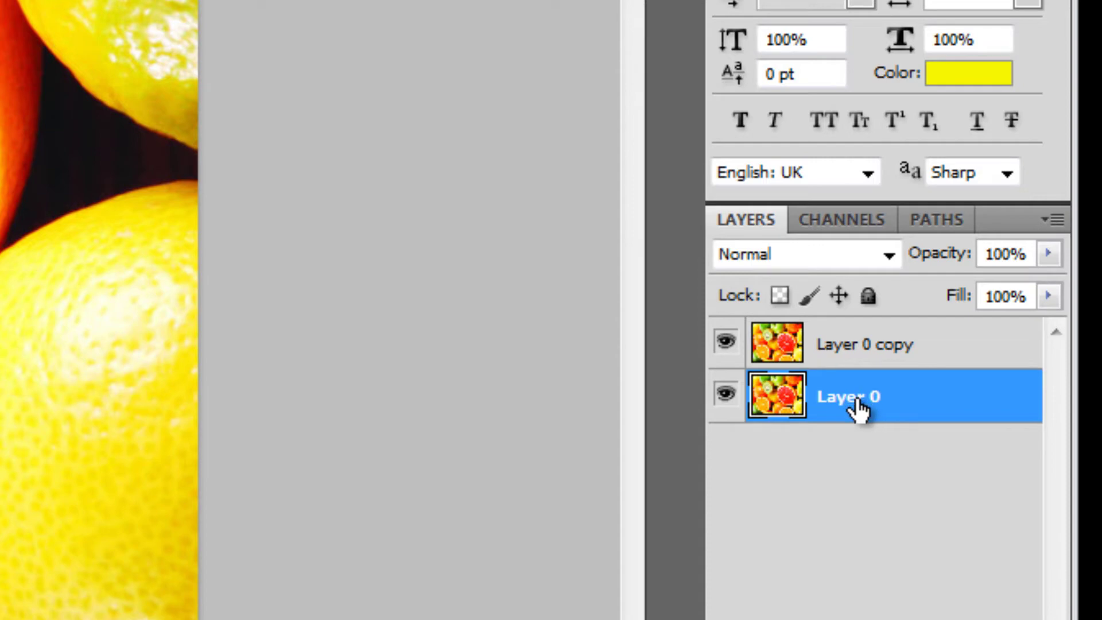
double_click(860, 401)
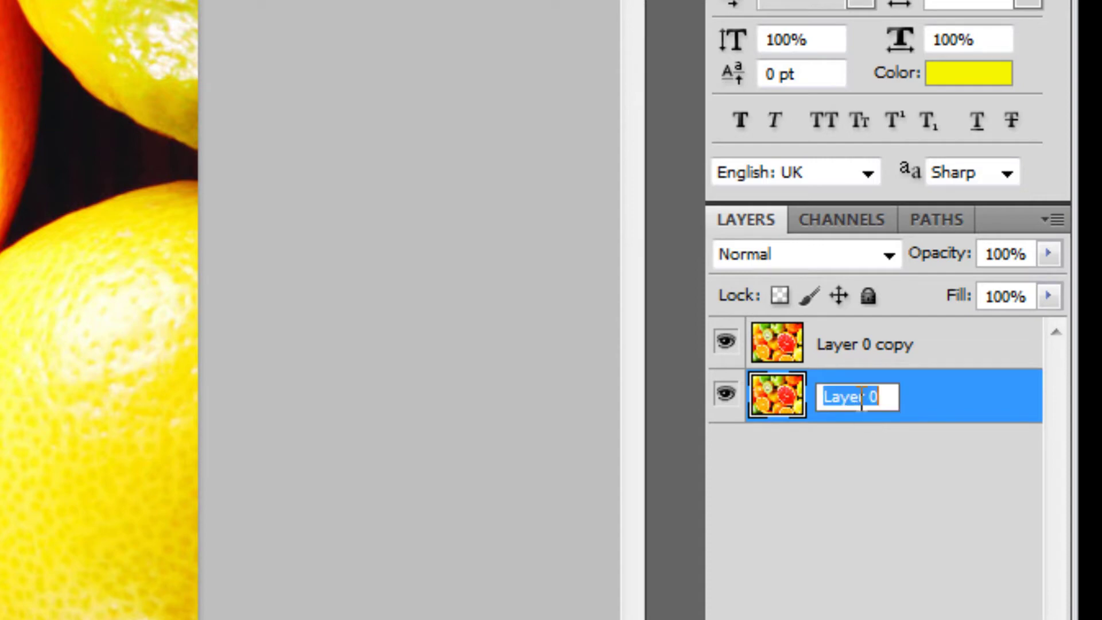
left_click(884, 473)
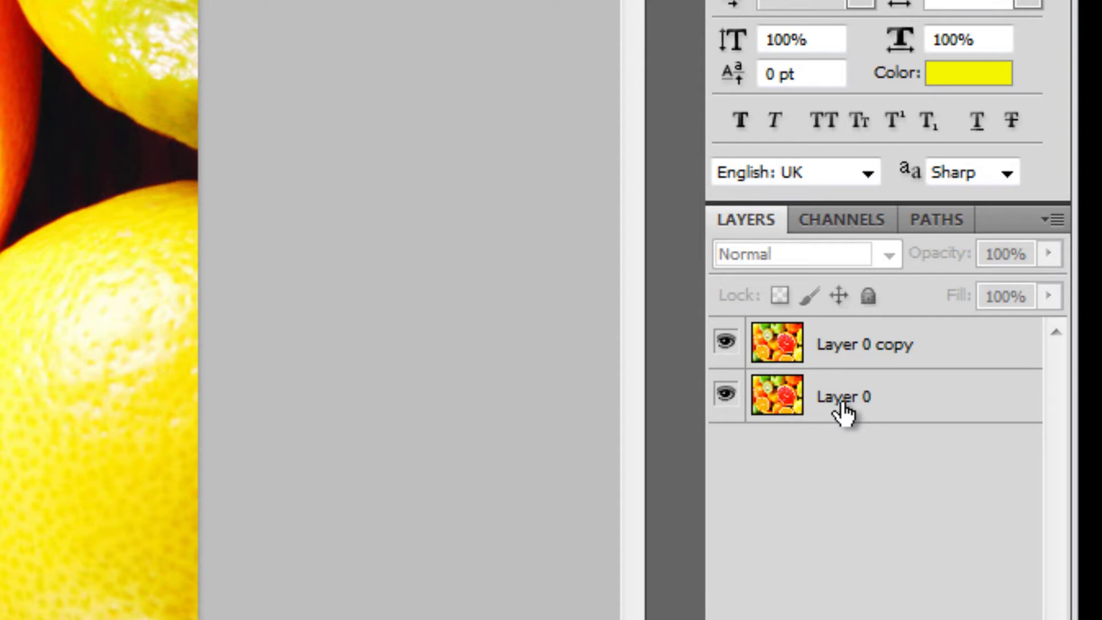
double_click(845, 405)
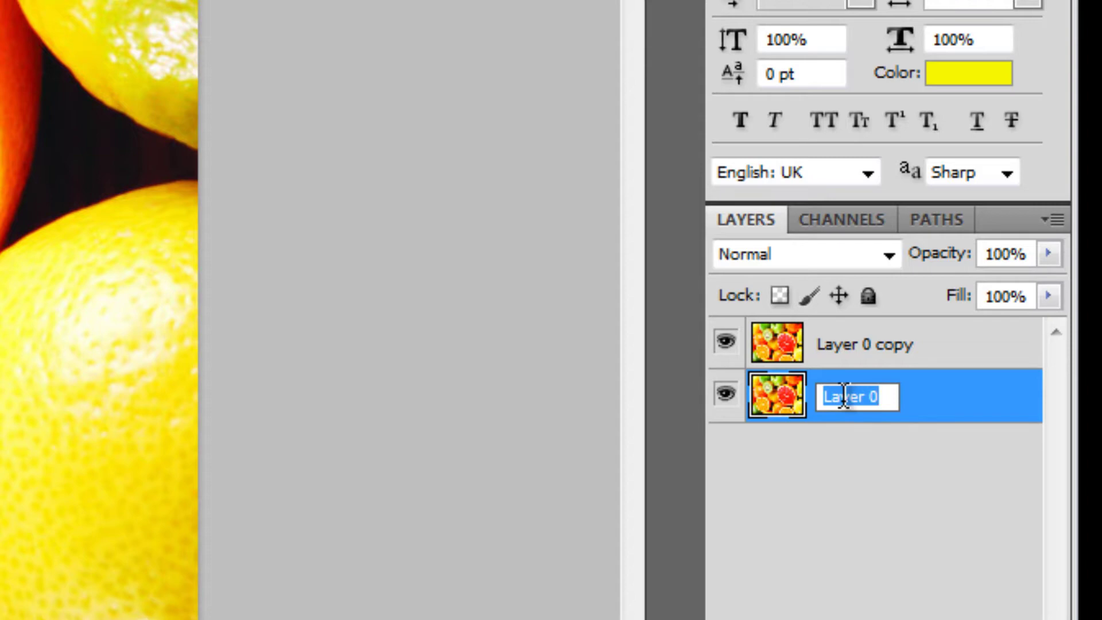
type("BW")
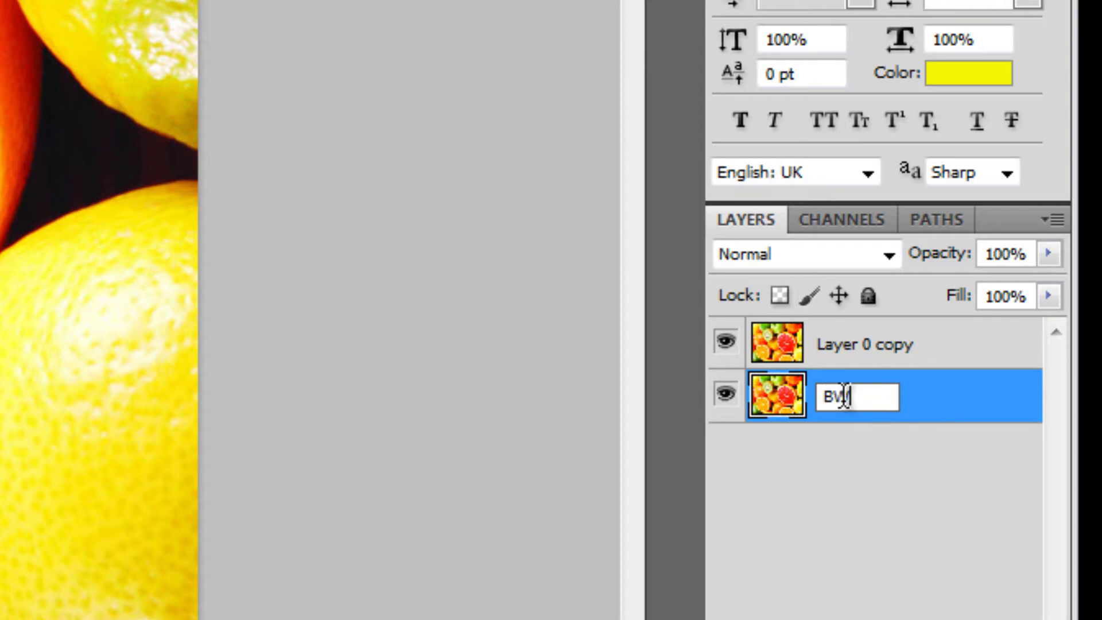
left_click(842, 458)
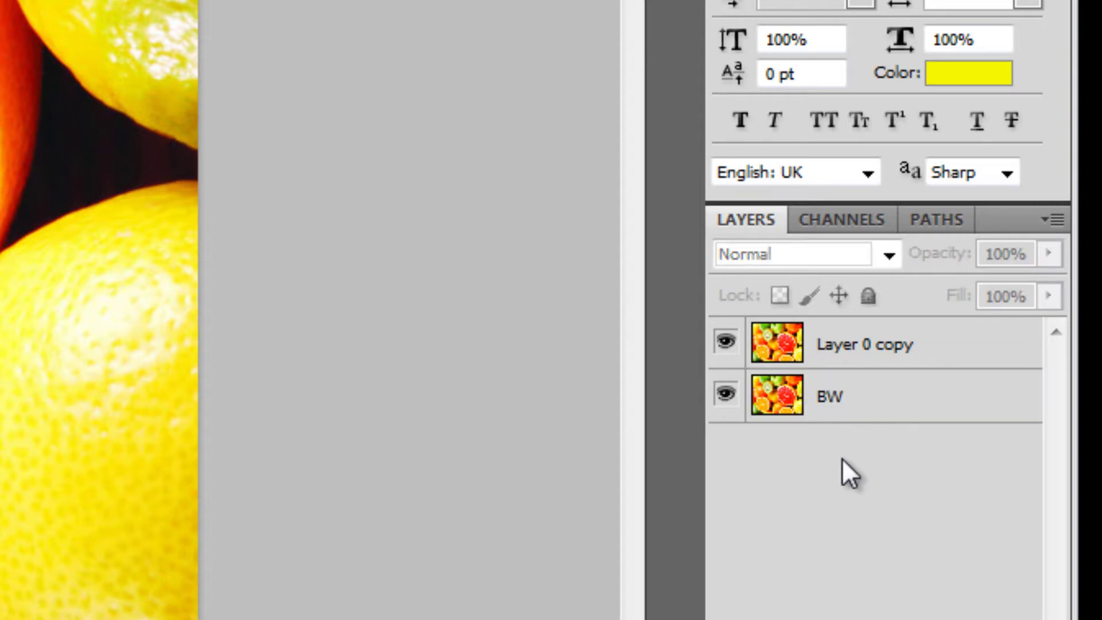
Step: Rename the top layer, Layer 0 copy, to Color
left_click(850, 360)
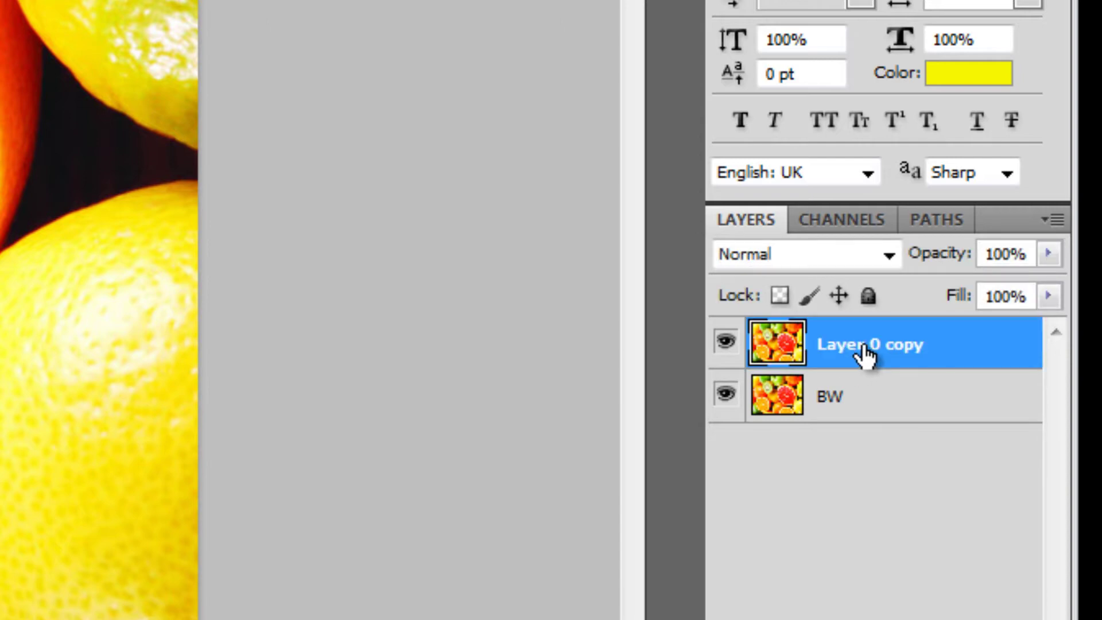
double_click(857, 347)
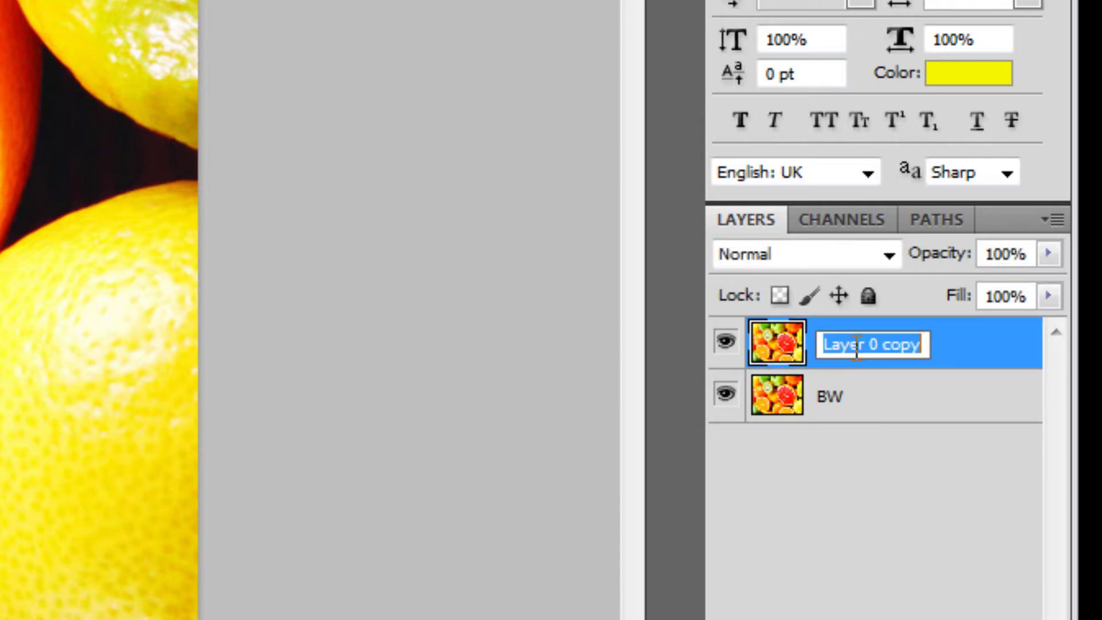
type("Color")
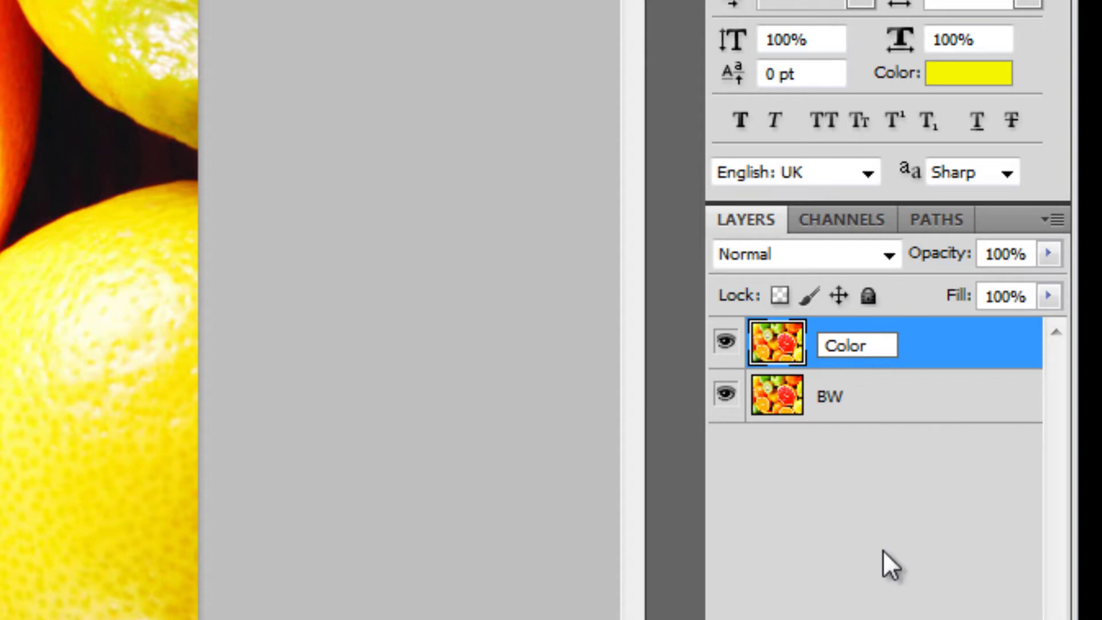
left_click(883, 550)
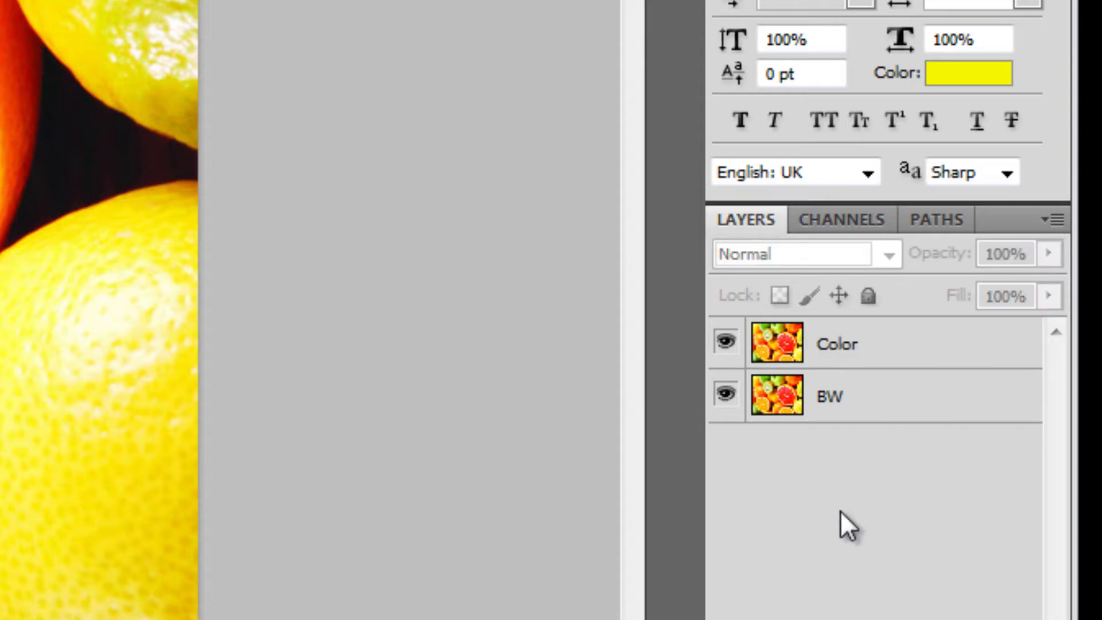
Step: Hide the Color layer and make BW the active layer
left_click(725, 345)
left_click(894, 414)
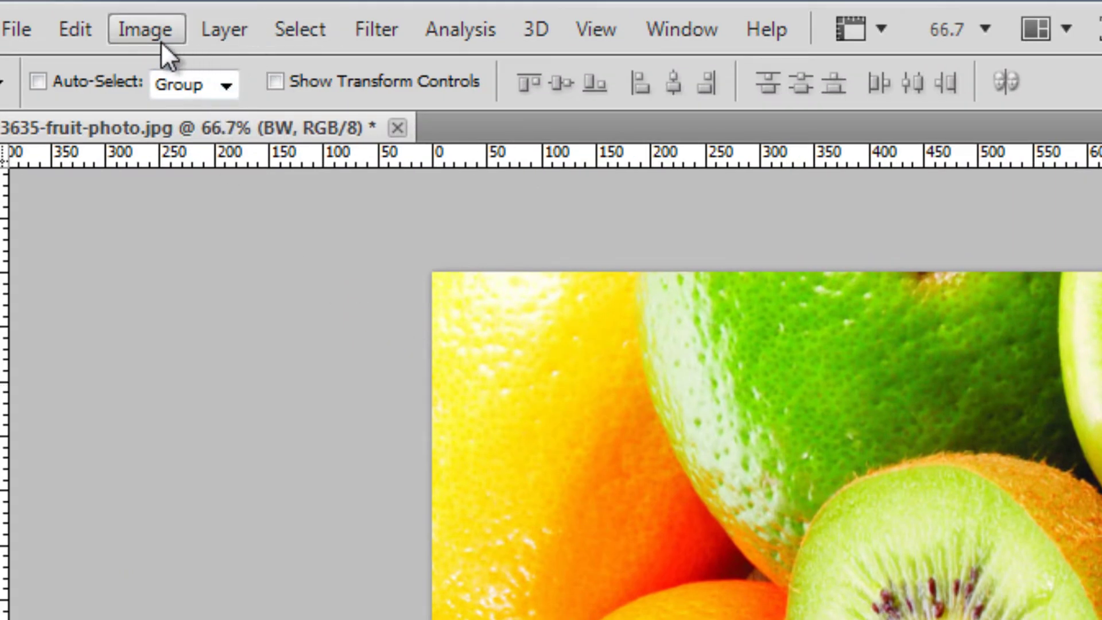
Step: Apply a Black & White adjustment to BW with Reds 23, Yellows 49, Greens 34
left_click(140, 32)
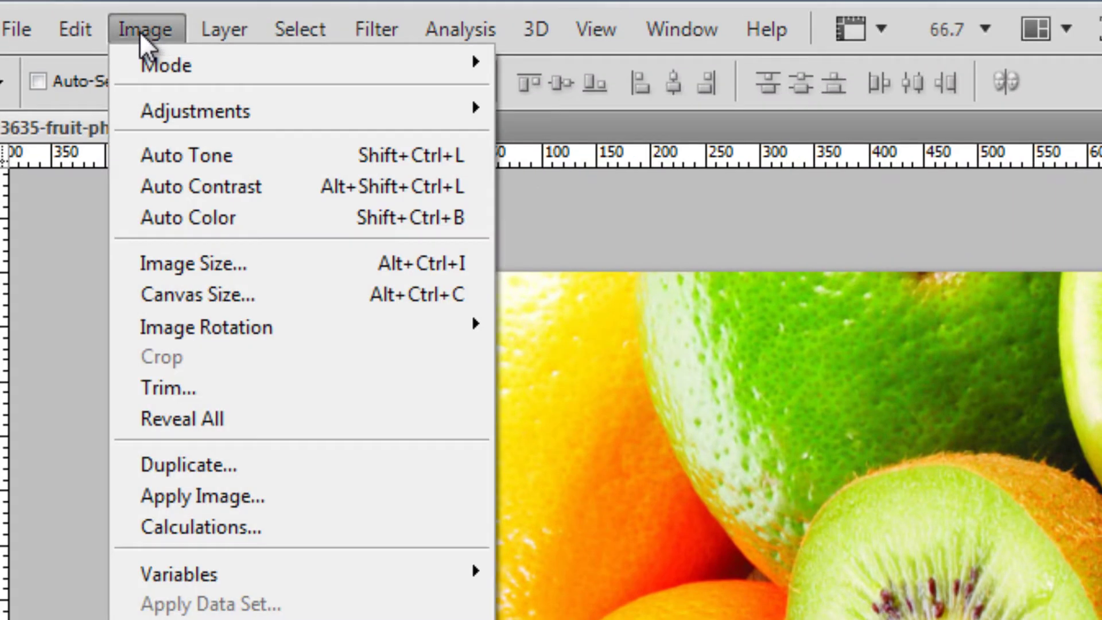
mouse_move(201, 112)
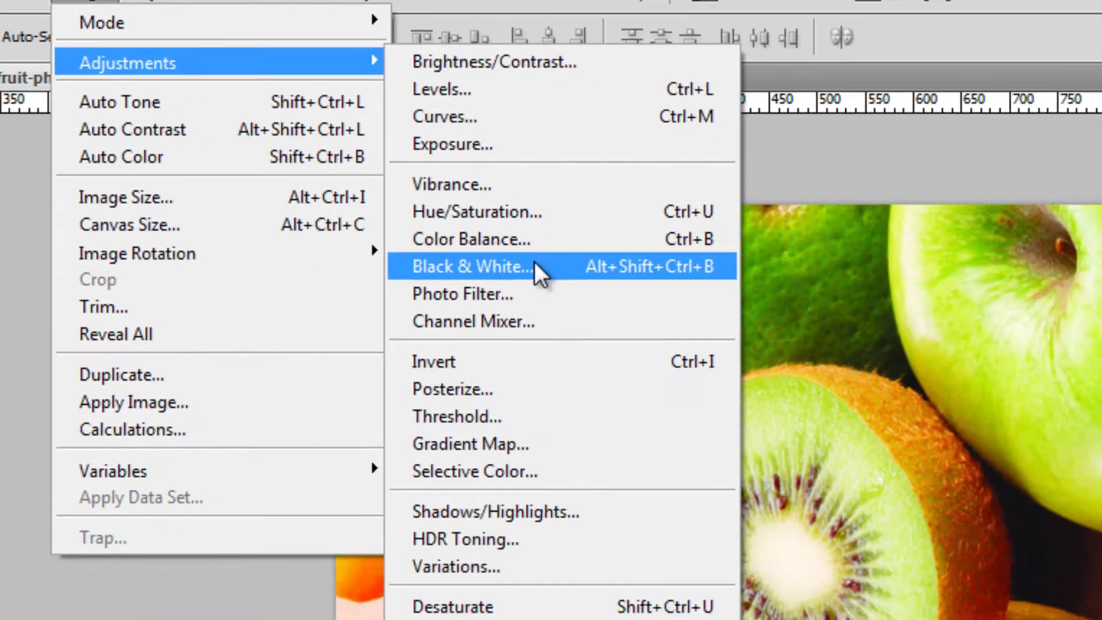
left_click(658, 343)
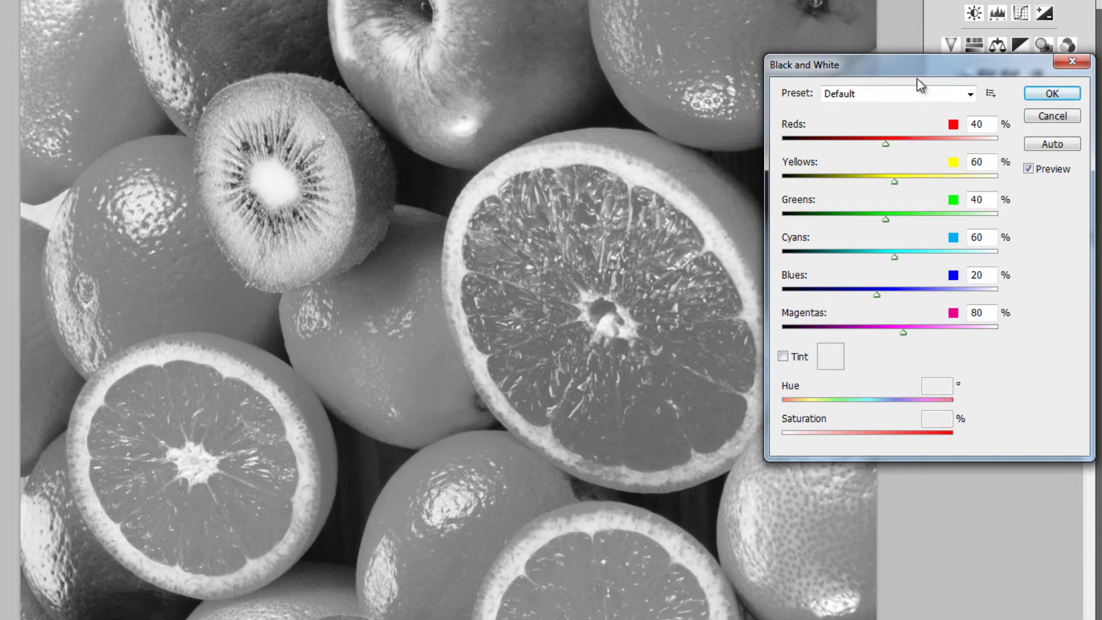
left_click_drag(908, 65, 1045, 94)
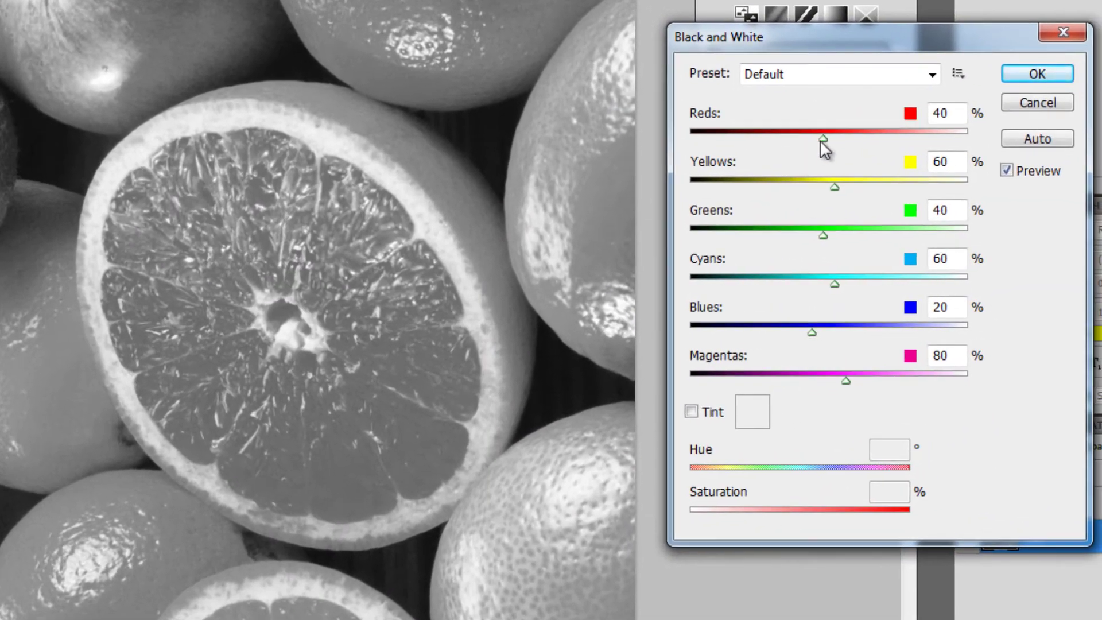
left_click_drag(824, 140, 814, 137)
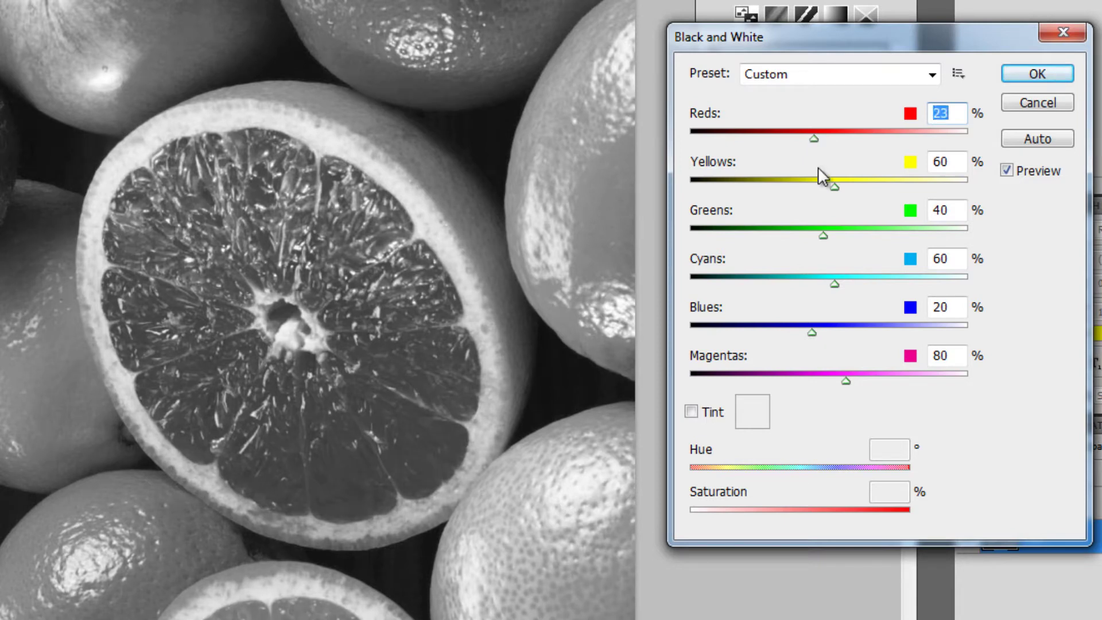
left_click_drag(842, 188, 829, 188)
left_click_drag(824, 235, 819, 233)
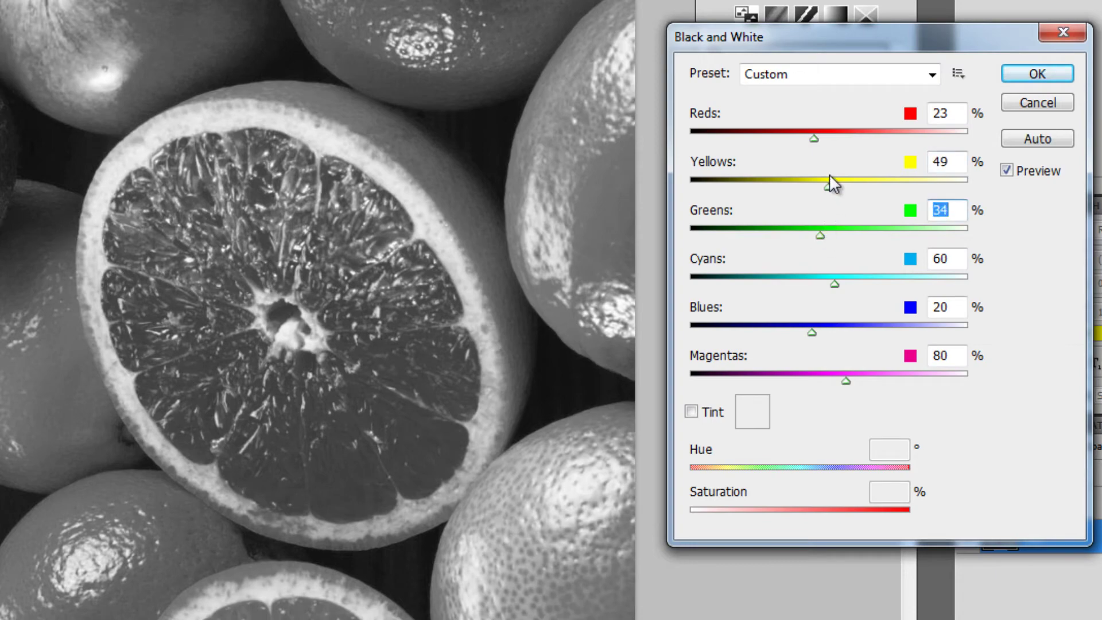
left_click(1039, 74)
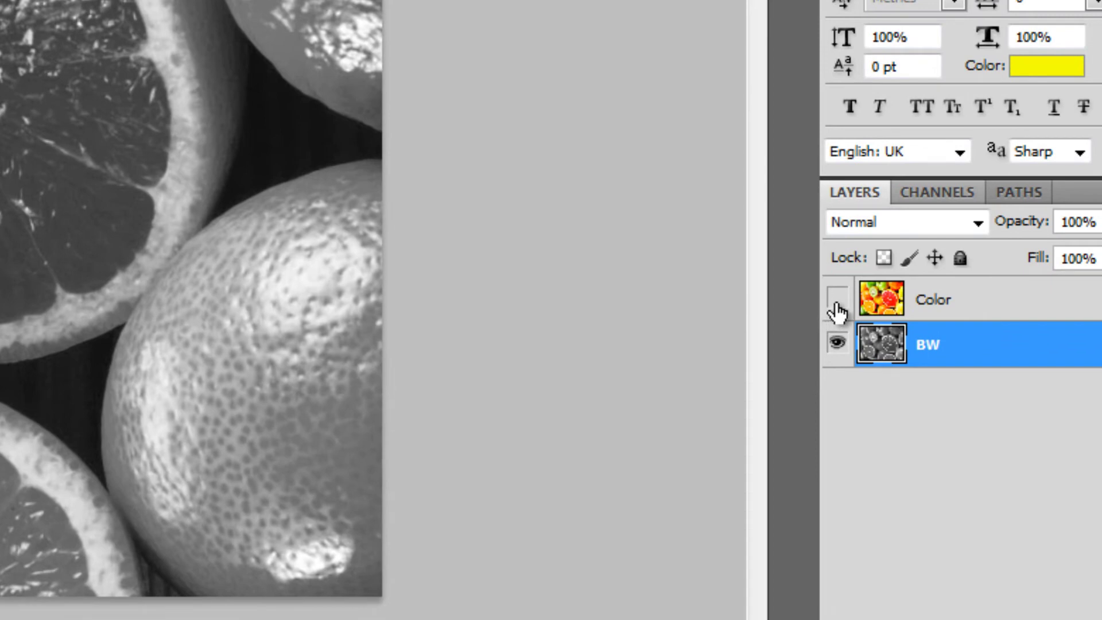
Step: Select and unhide the Color layer, then switch to the Eraser tool
left_click(949, 310)
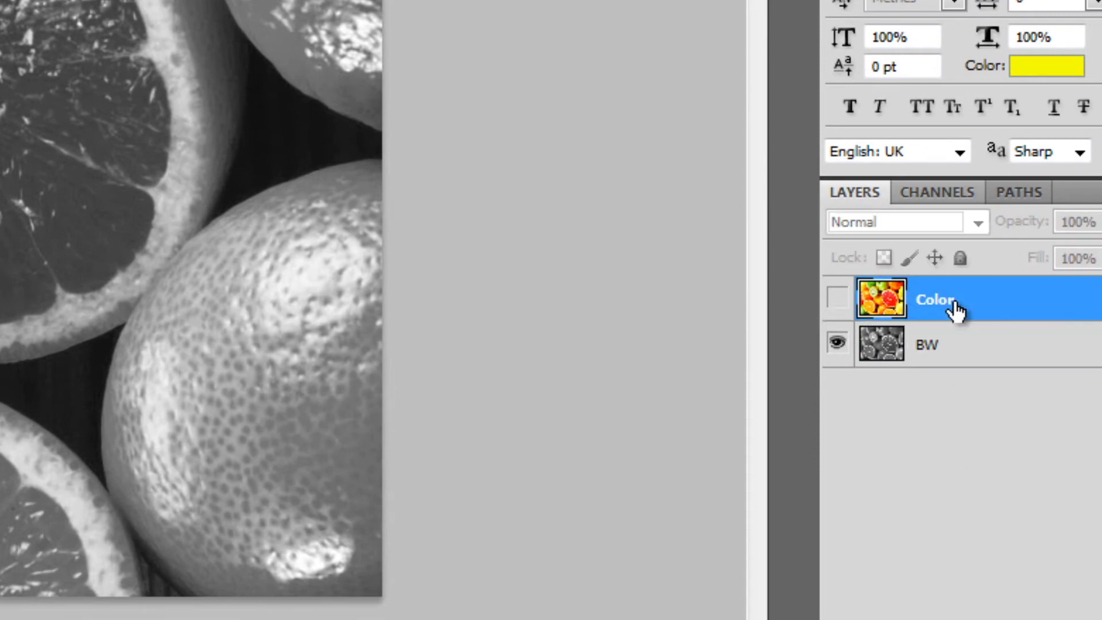
left_click(837, 304)
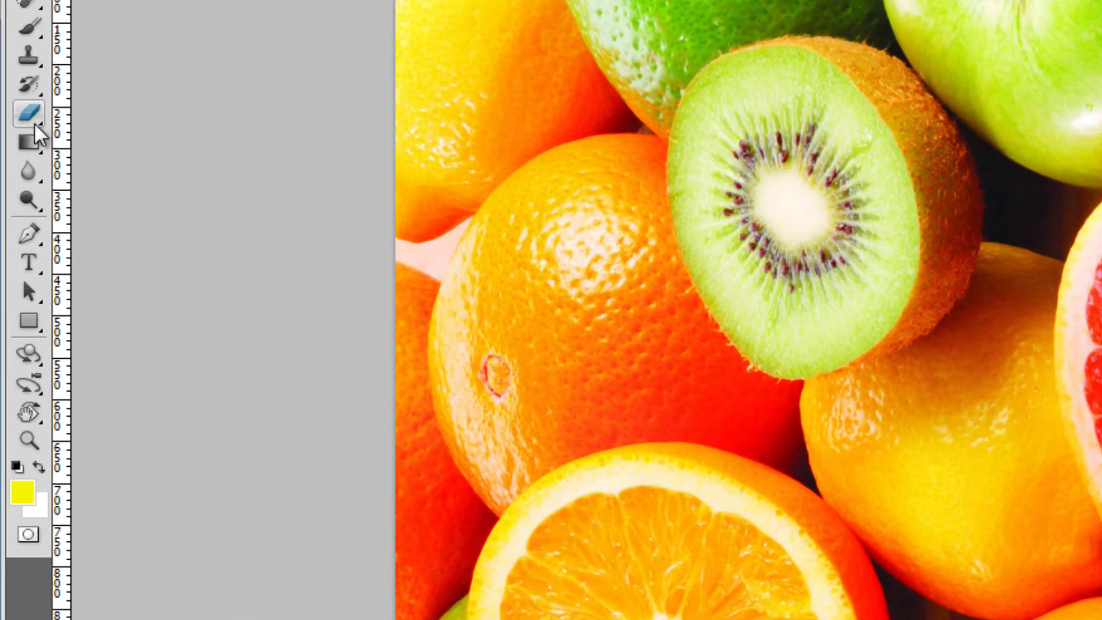
left_click(31, 120)
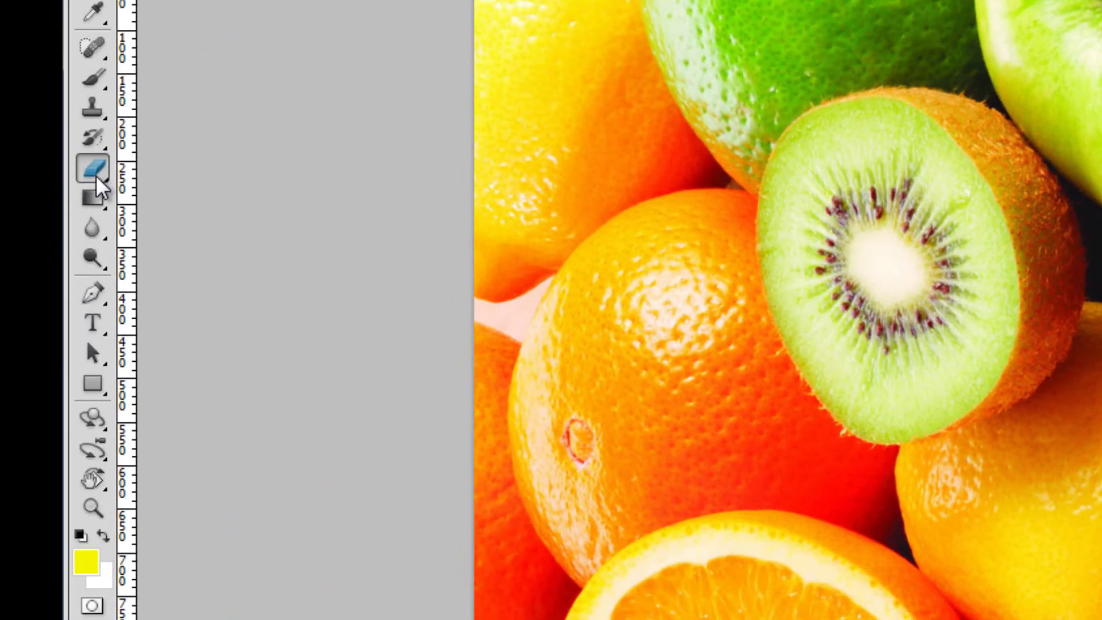
Step: Erase colour from the oranges, limes, lemon, apple and kiwi with a larger eraser
left_click(94, 175)
left_click(199, 165)
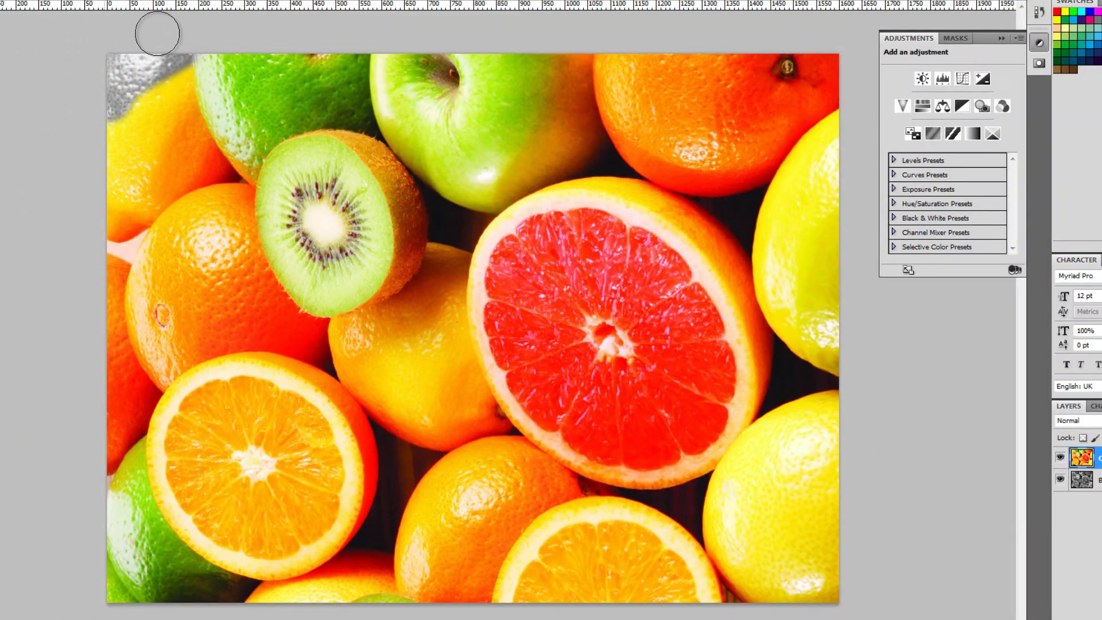
mouse_move(184, 21)
left_mouse_down()
mouse_move(103, 204)
mouse_move(176, 27)
mouse_move(231, 25)
mouse_move(104, 247)
mouse_move(117, 209)
mouse_move(225, 93)
mouse_move(101, 323)
mouse_move(69, 428)
mouse_move(104, 408)
mouse_move(137, 281)
mouse_move(116, 355)
mouse_move(151, 560)
mouse_move(107, 549)
mouse_move(166, 546)
left_mouse_up()
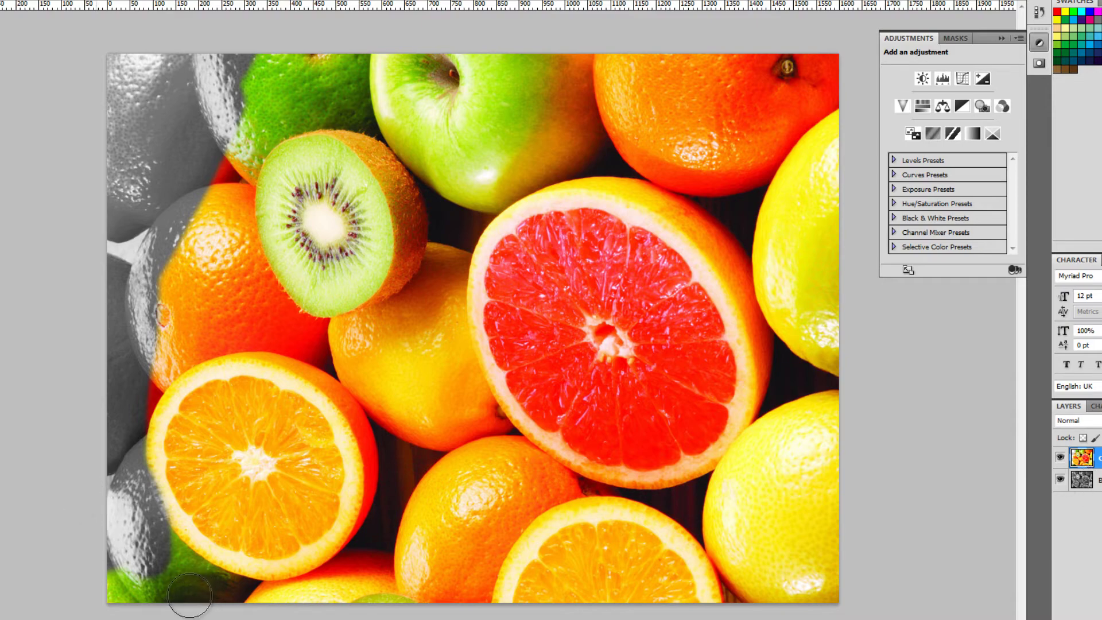
mouse_move(191, 585)
left_mouse_down()
mouse_move(62, 573)
mouse_move(125, 495)
mouse_move(273, 517)
mouse_move(206, 574)
left_mouse_up()
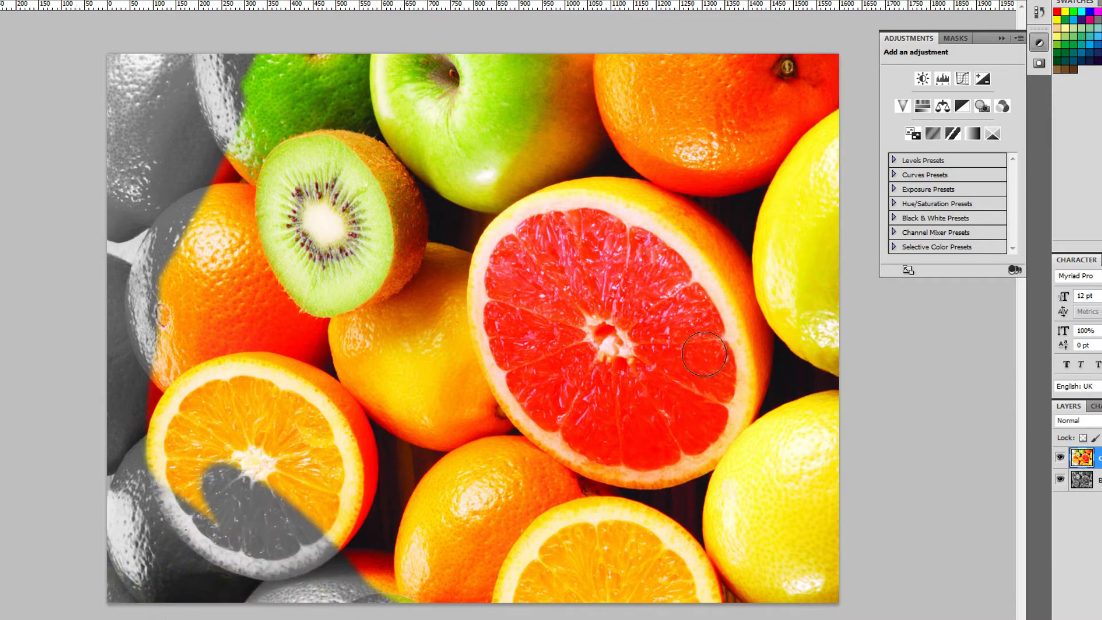
left_click_drag(199, 328, 229, 574)
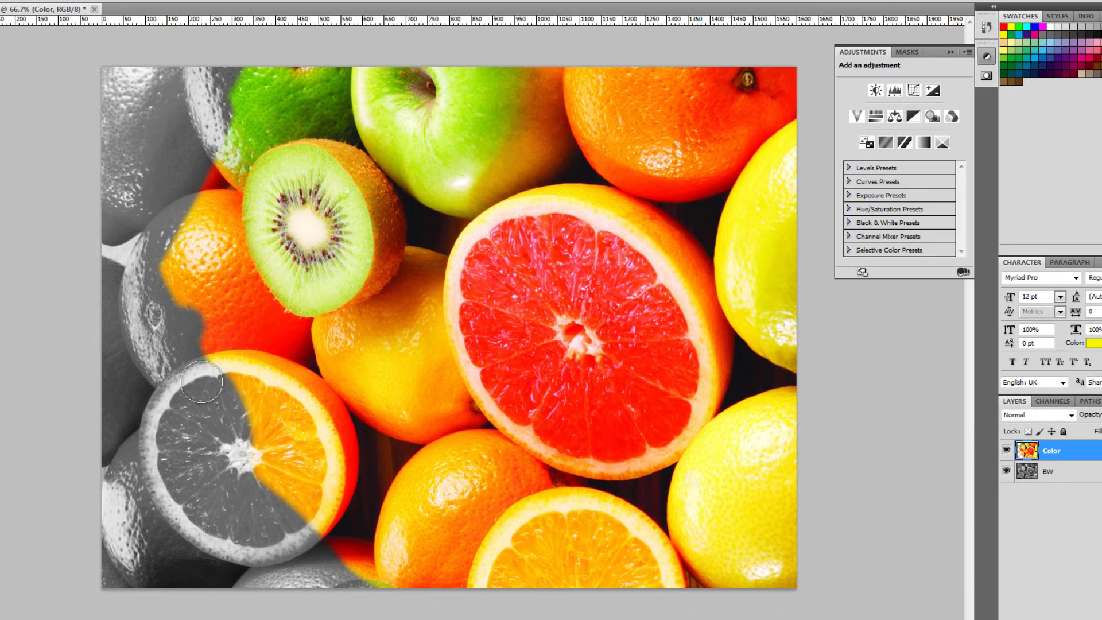
key("bracketright")
key("bracketright")
key("bracketright")
key("bracketright")
key("bracketright")
key("bracketright")
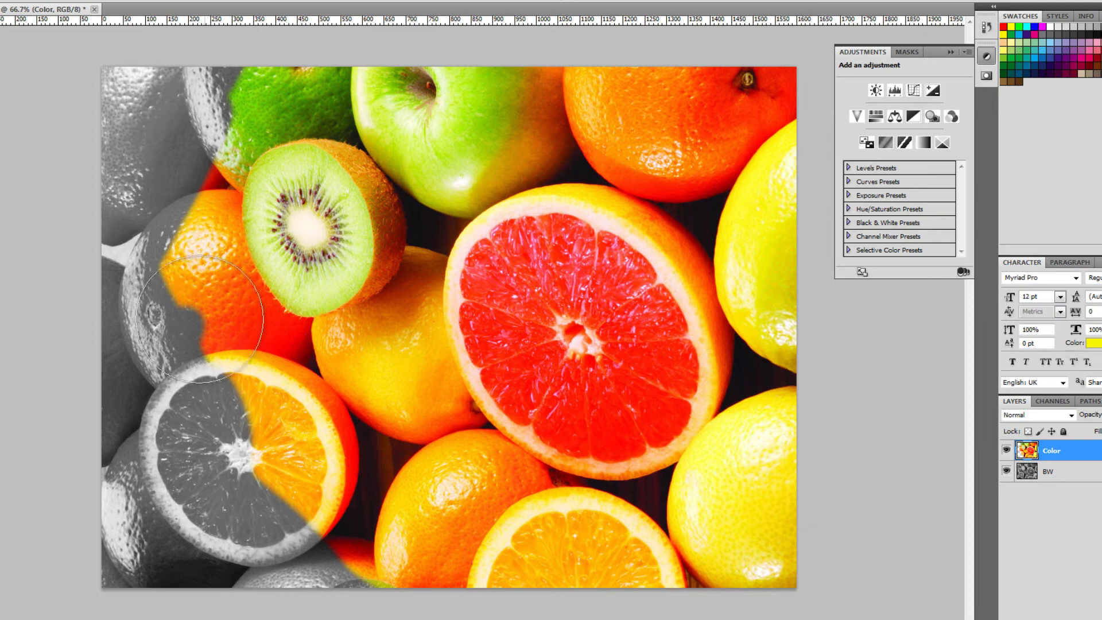
mouse_move(210, 325)
left_mouse_down()
mouse_move(185, 111)
mouse_move(234, 300)
mouse_move(342, 500)
mouse_move(401, 546)
mouse_move(764, 612)
mouse_move(778, 593)
mouse_move(705, 609)
mouse_move(428, 550)
mouse_move(334, 434)
mouse_move(273, 274)
mouse_move(339, 55)
mouse_move(430, 23)
mouse_move(757, 73)
mouse_move(842, 188)
mouse_move(761, 104)
mouse_move(784, 142)
mouse_move(544, 82)
mouse_move(406, 93)
mouse_move(273, 246)
mouse_move(360, 108)
mouse_move(319, 256)
mouse_move(322, 294)
mouse_move(357, 427)
mouse_move(442, 528)
left_mouse_up()
mouse_move(786, 555)
left_mouse_down()
mouse_move(828, 455)
mouse_move(839, 306)
mouse_move(802, 178)
mouse_move(703, 123)
mouse_move(537, 100)
mouse_move(414, 136)
mouse_move(344, 237)
mouse_move(328, 322)
mouse_move(368, 432)
mouse_move(477, 520)
mouse_move(561, 551)
mouse_move(696, 560)
mouse_move(775, 521)
mouse_move(801, 488)
mouse_move(635, 511)
mouse_move(384, 431)
mouse_move(338, 262)
mouse_move(348, 214)
mouse_move(365, 368)
mouse_move(415, 467)
mouse_move(366, 326)
left_mouse_up()
Step: Zoom in with a smaller eraser near the grapefruit, undoing a stroke that greyed it
key("bracketleft")
key("bracketleft")
key("bracketleft")
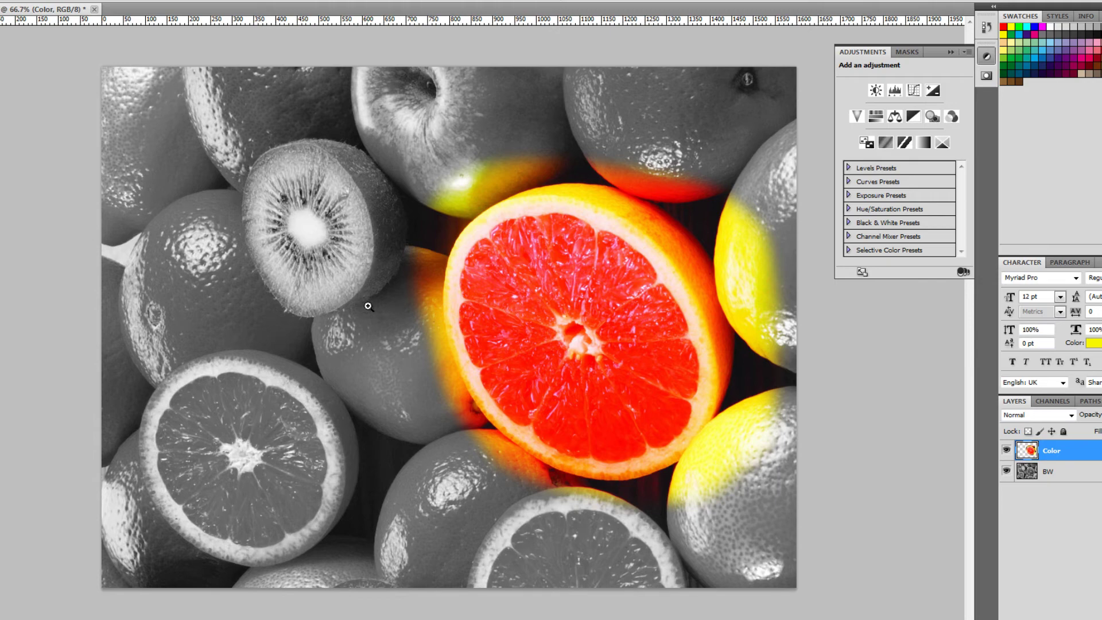
left_click_drag(368, 306, 561, 332)
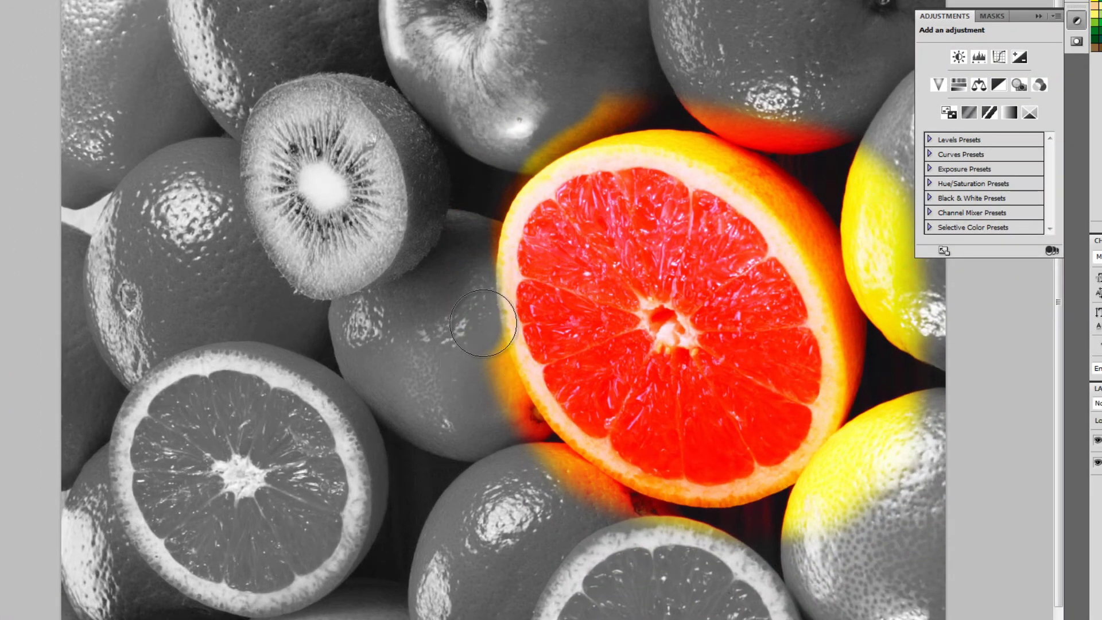
mouse_move(472, 307)
left_mouse_down()
mouse_move(512, 304)
mouse_move(577, 323)
left_mouse_up()
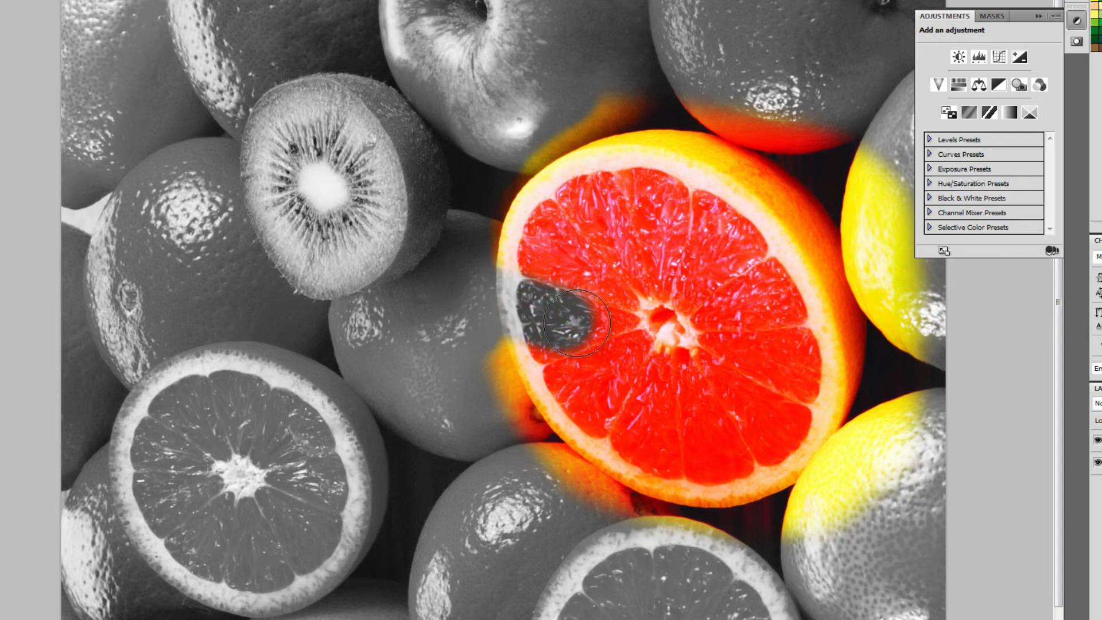
key("ctrl+z")
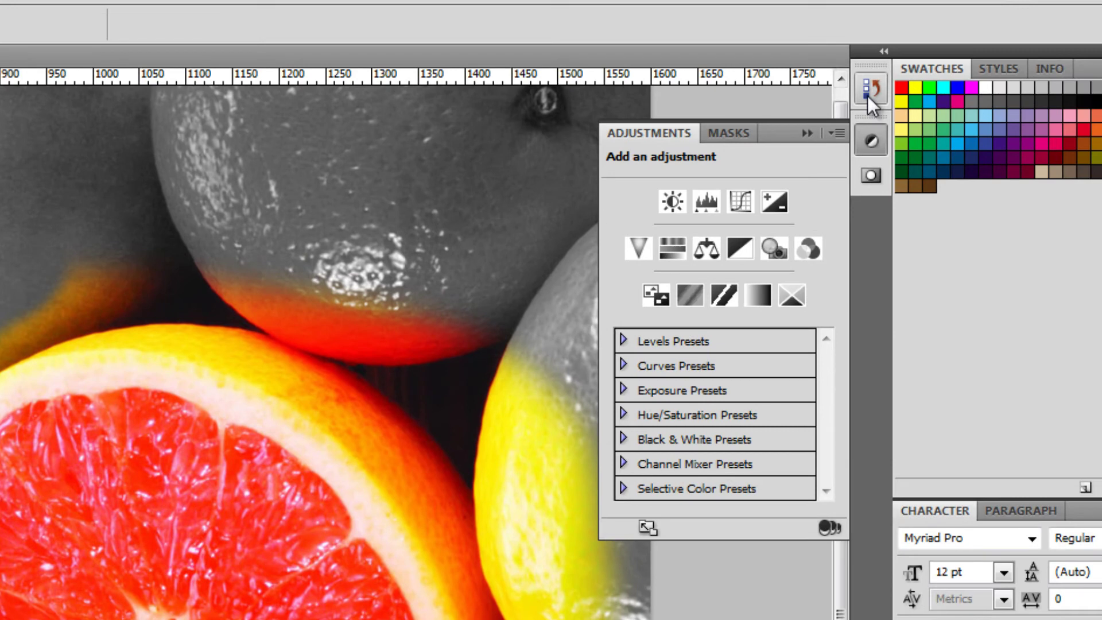
Step: Review earlier Eraser states in the History panel, ending on the latest stroke
left_click(809, 130)
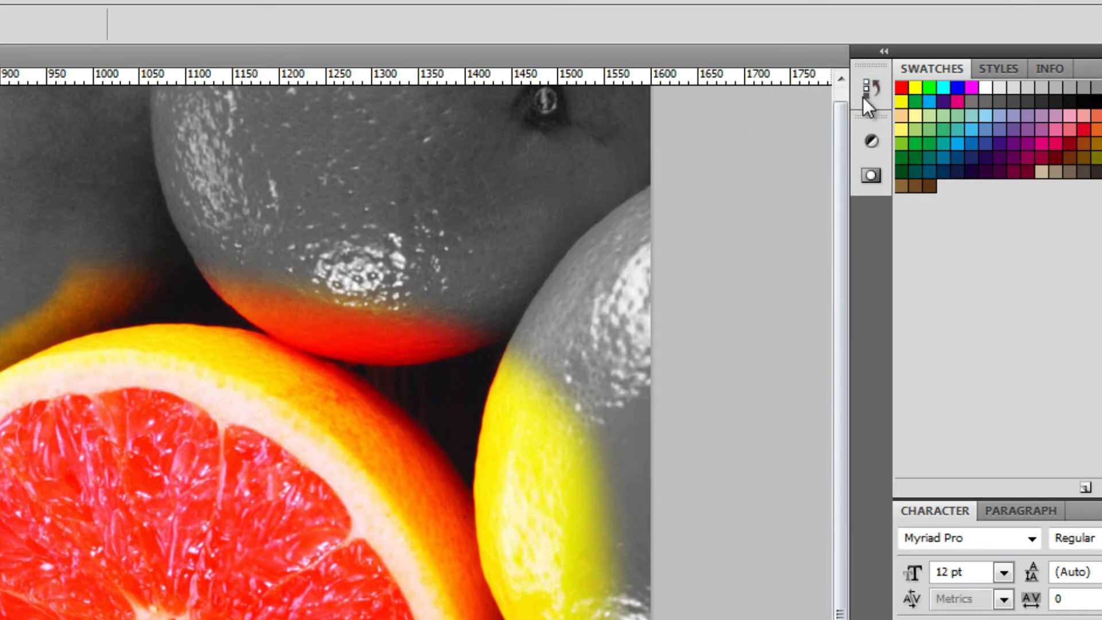
left_click(868, 95)
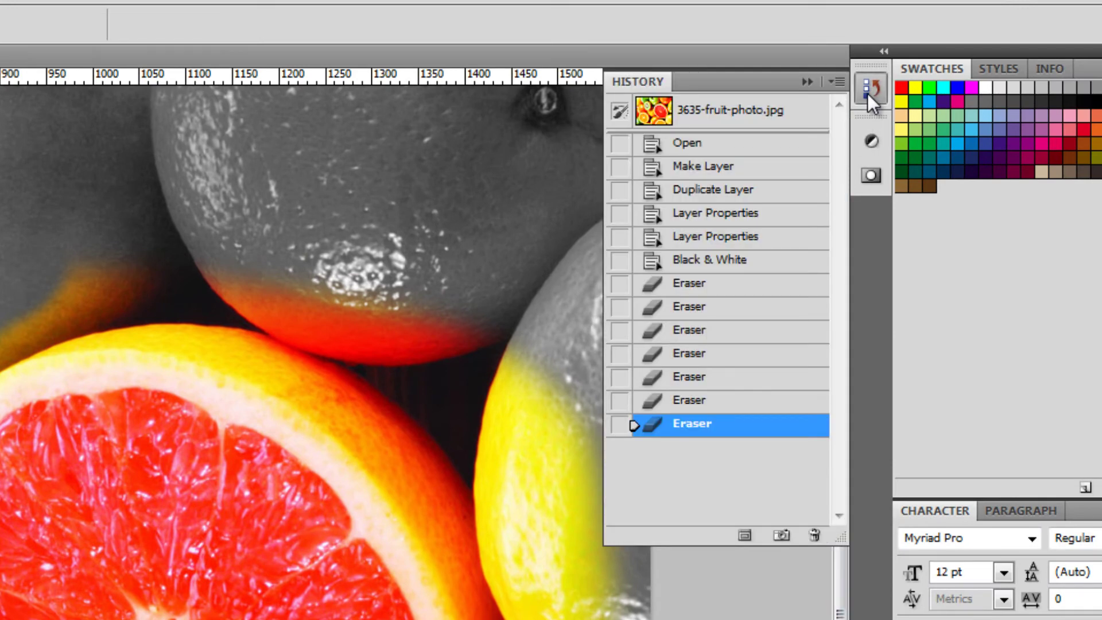
left_click(706, 405)
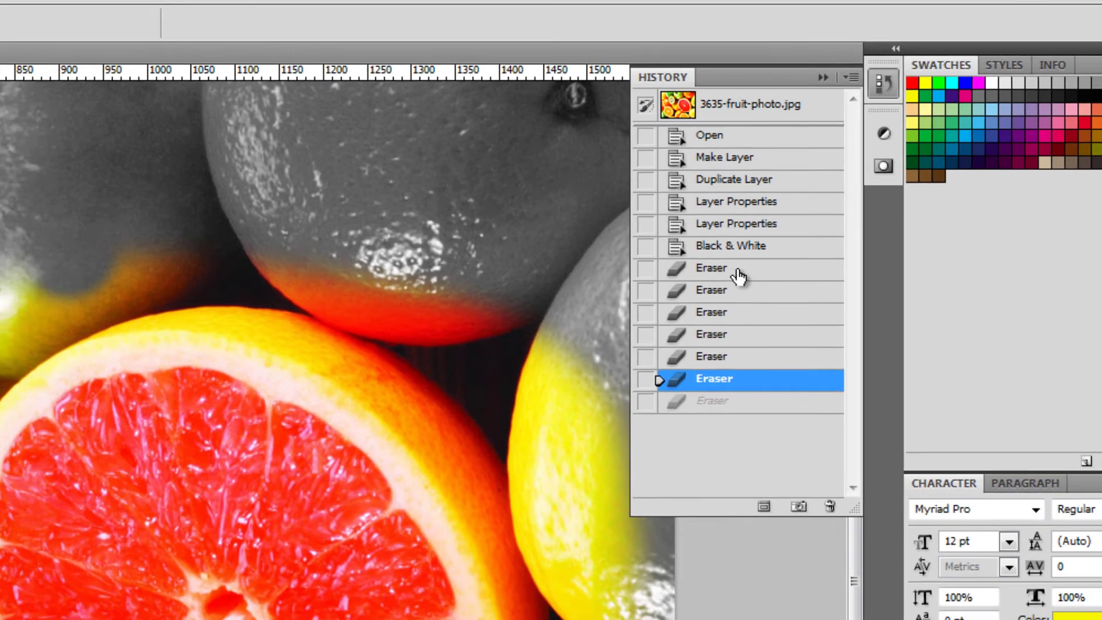
left_click(706, 307)
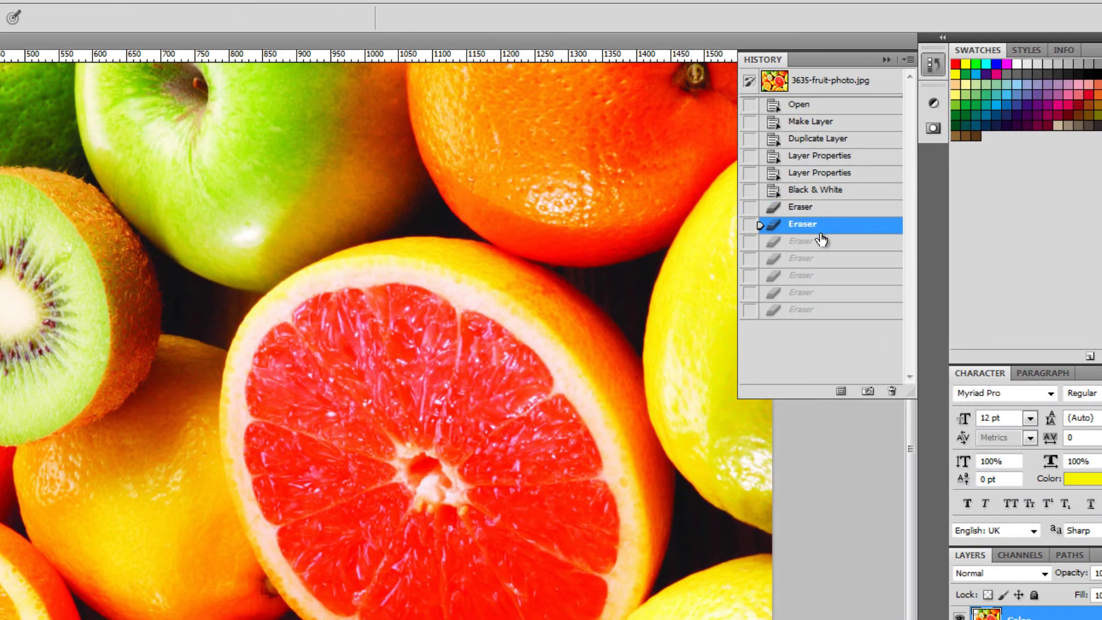
left_click(819, 252)
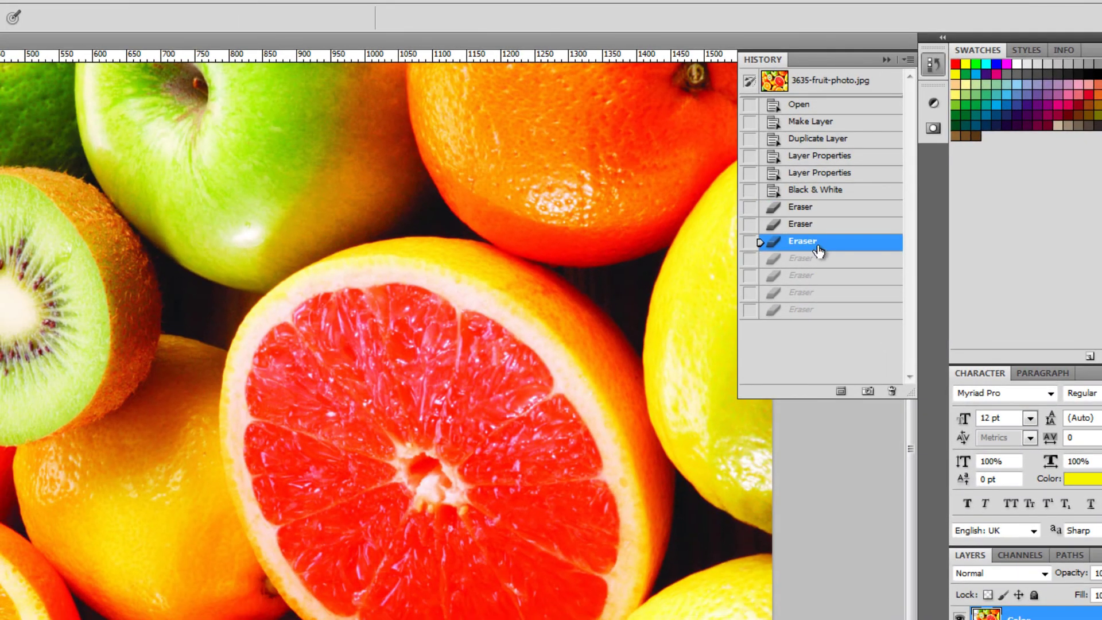
left_click(819, 259)
left_click(820, 275)
left_click(820, 293)
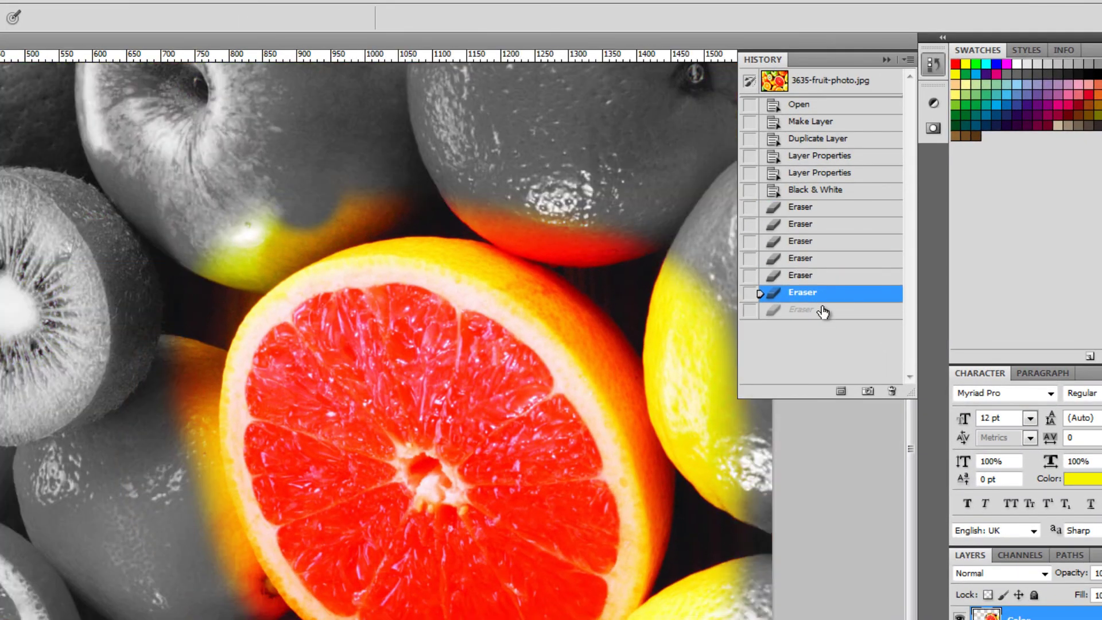
left_click(822, 310)
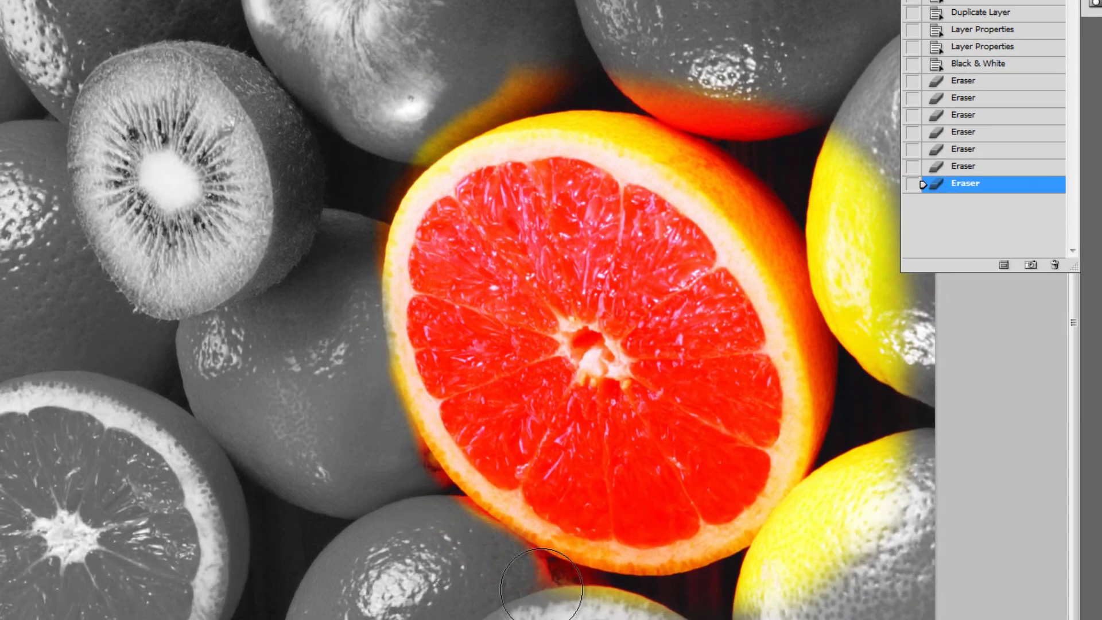
Step: Erase remaining yellow fringes on the lemons and top fruit, then zoom out to see the whole image
mouse_move(620, 610)
left_mouse_down()
mouse_move(763, 591)
mouse_move(849, 505)
mouse_move(873, 339)
mouse_move(830, 202)
mouse_move(684, 86)
mouse_move(551, 71)
mouse_move(445, 93)
mouse_move(345, 152)
left_mouse_up()
mouse_move(832, 132)
left_mouse_down()
mouse_move(896, 229)
mouse_move(937, 436)
left_mouse_up()
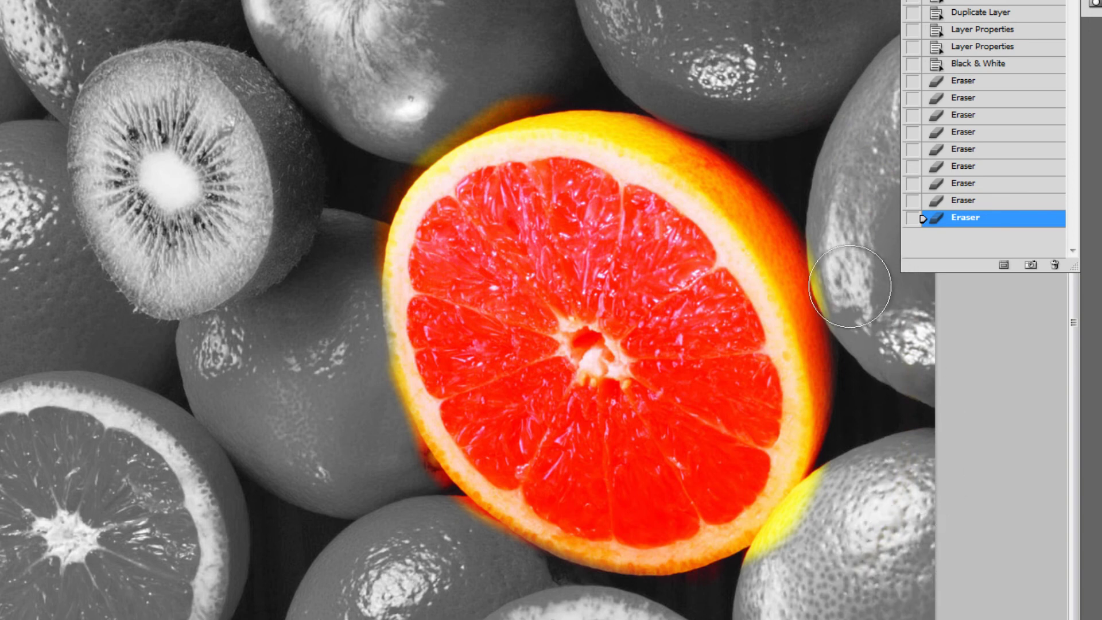
left_click(861, 199)
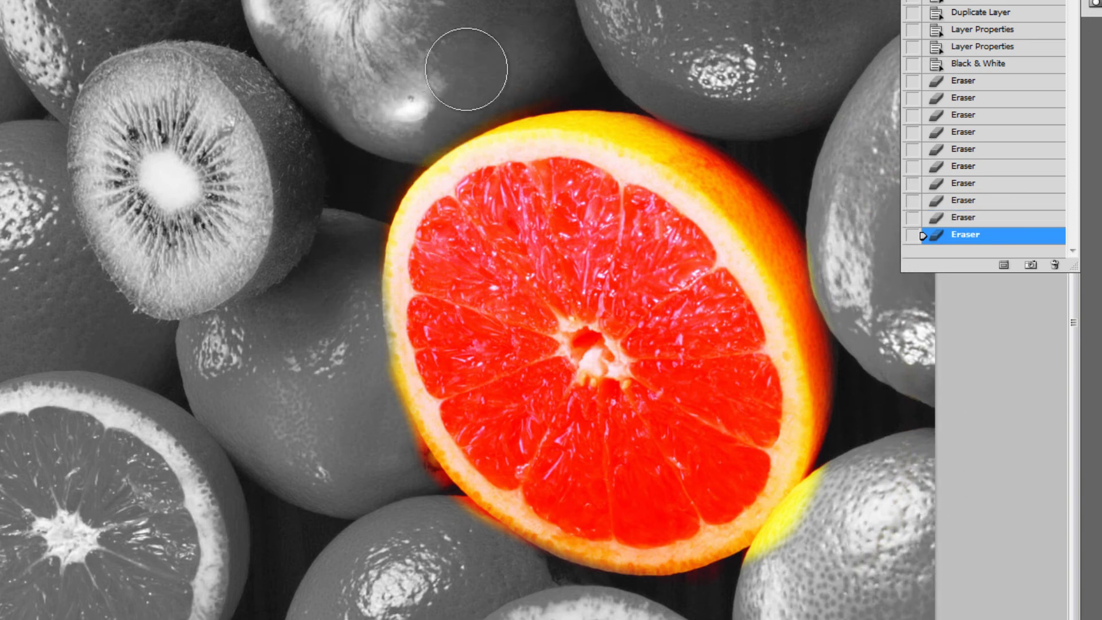
left_click(341, 141)
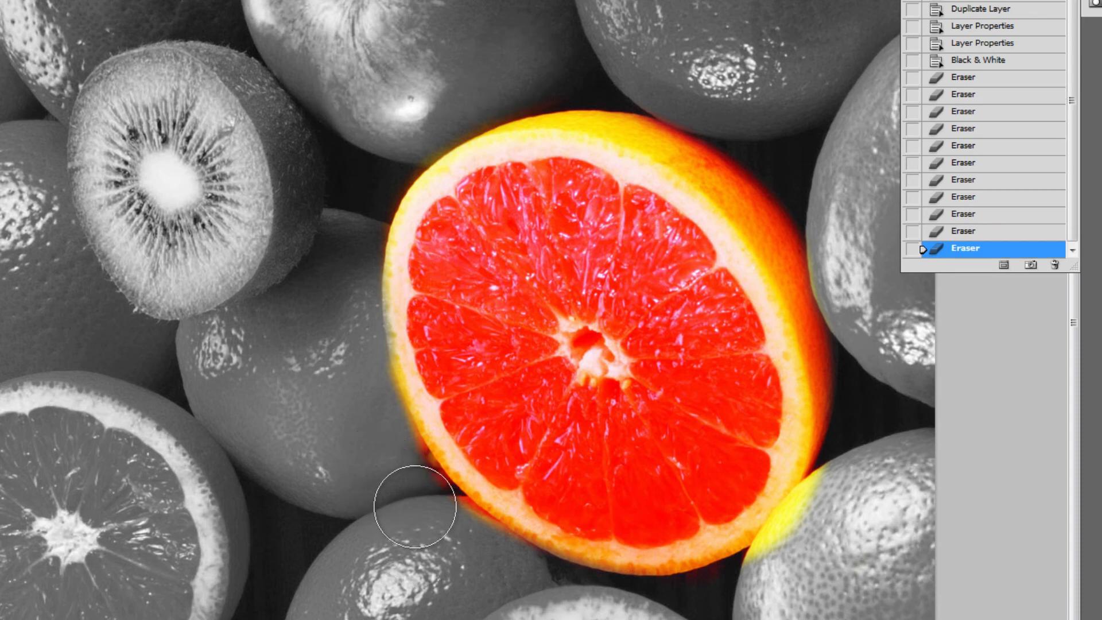
left_click(821, 569)
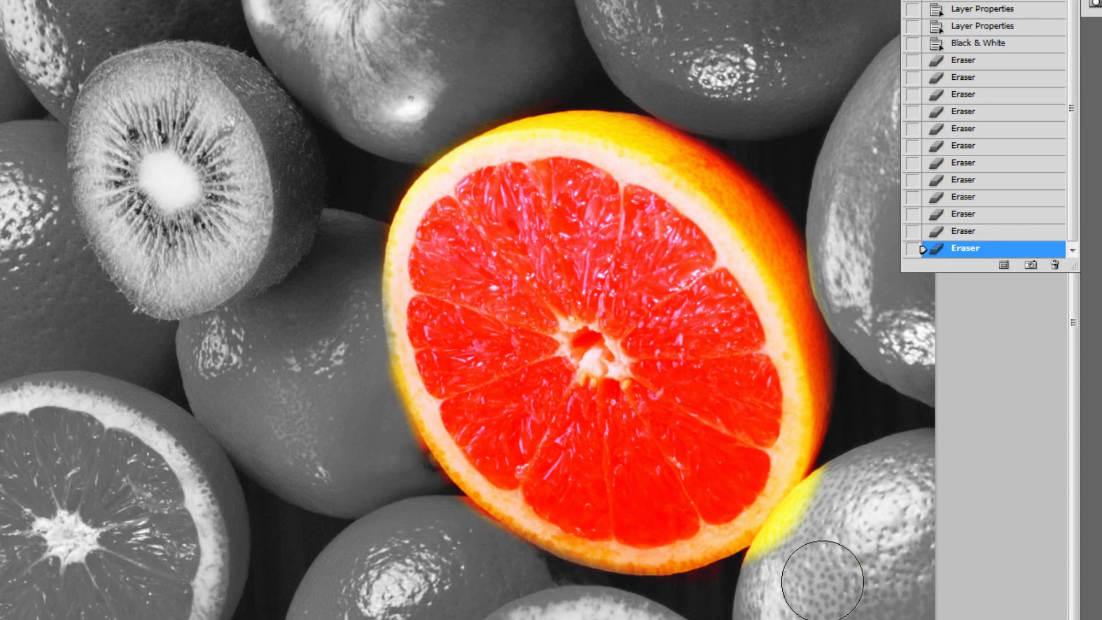
left_click_drag(784, 567, 825, 512)
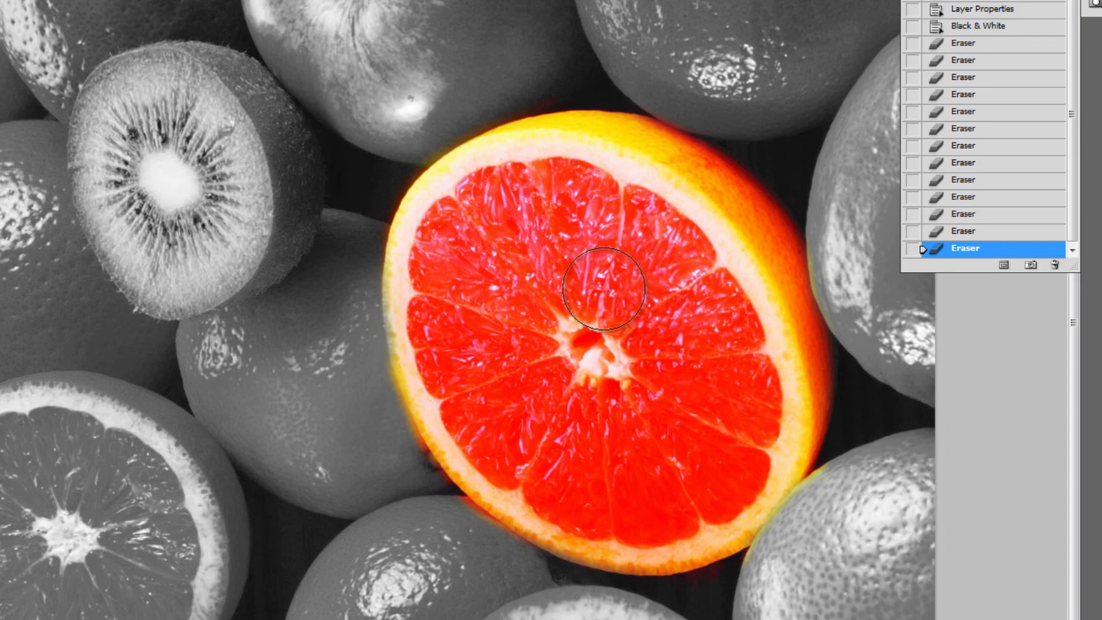
key("ctrl+minus")
key("ctrl+minus")
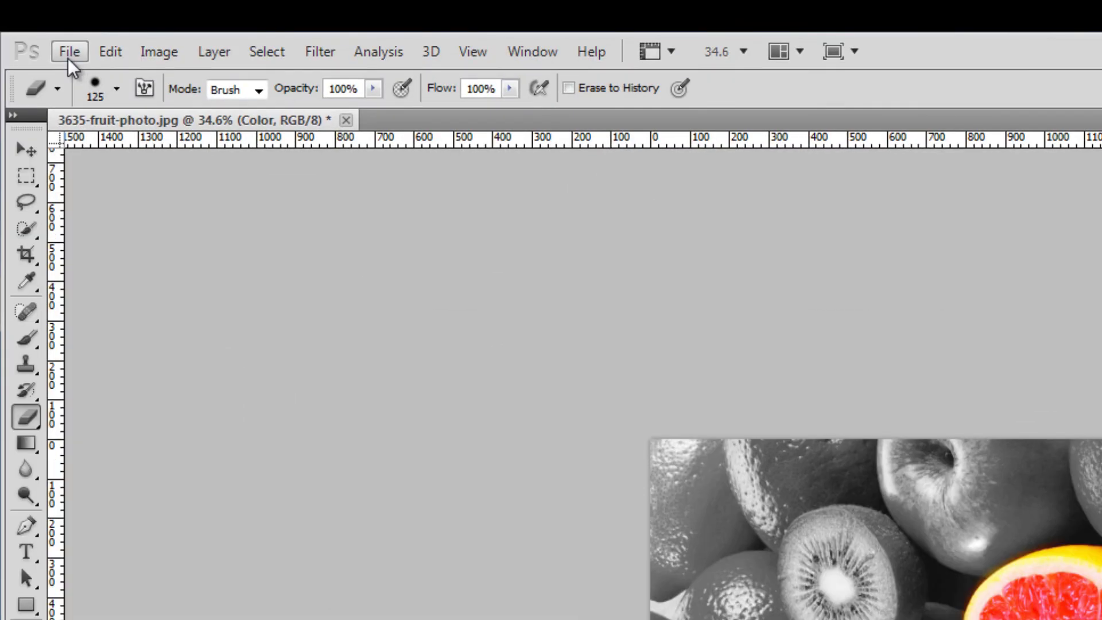
Step: Save a layered Photoshop PSD copy in Bell Work Material named 'Color Splash - ' followed by the author's name
left_click(69, 53)
left_click(127, 314)
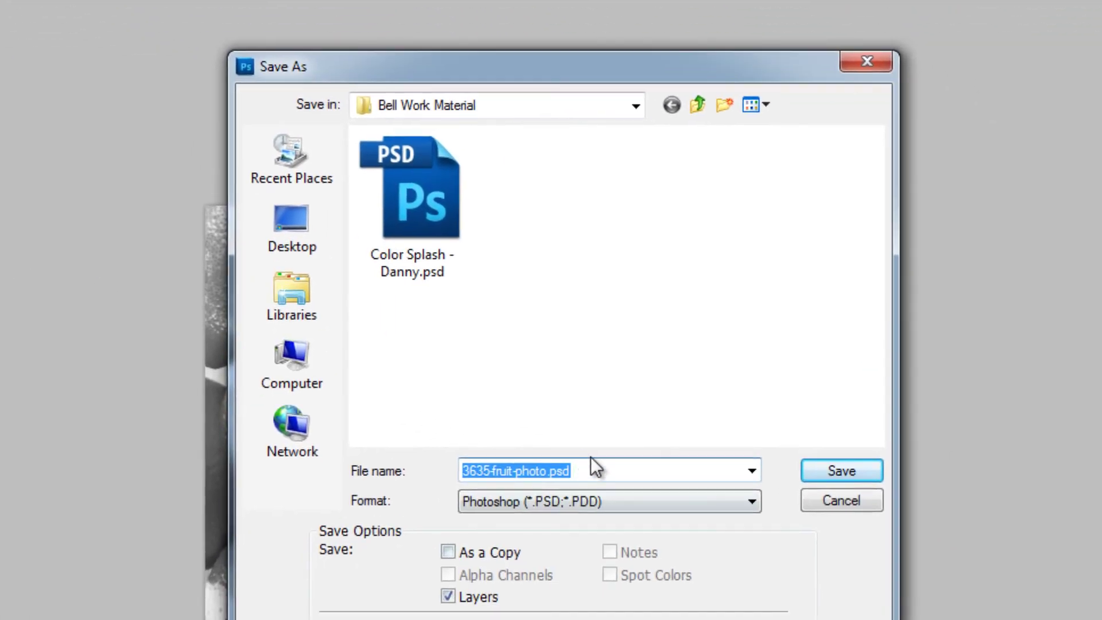
left_click(781, 560)
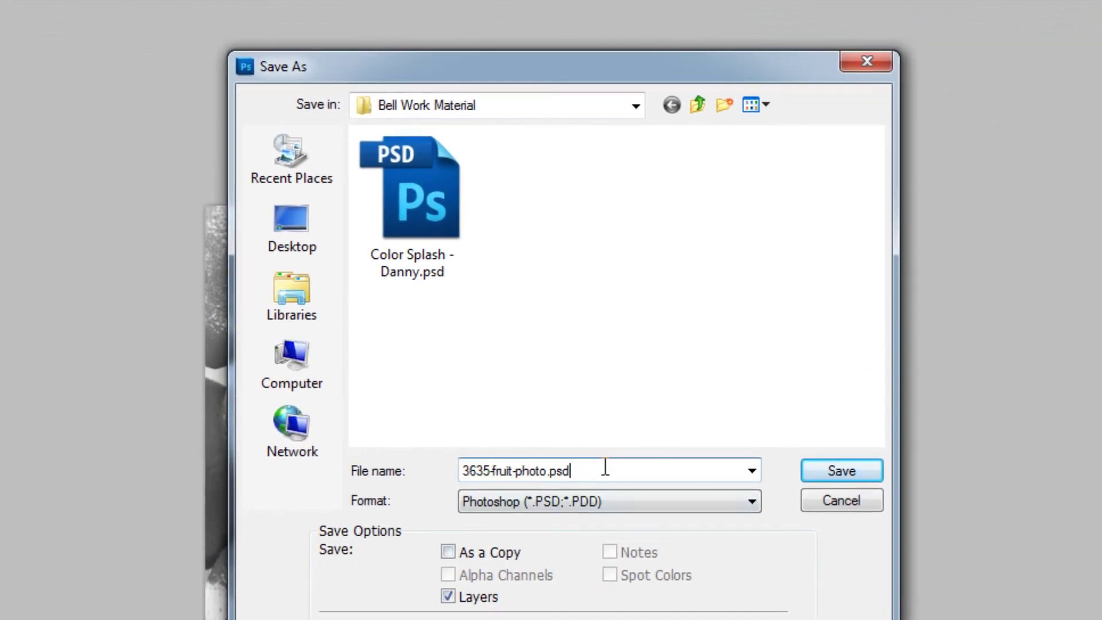
double_click(780, 561)
type("Color Splash - Da")
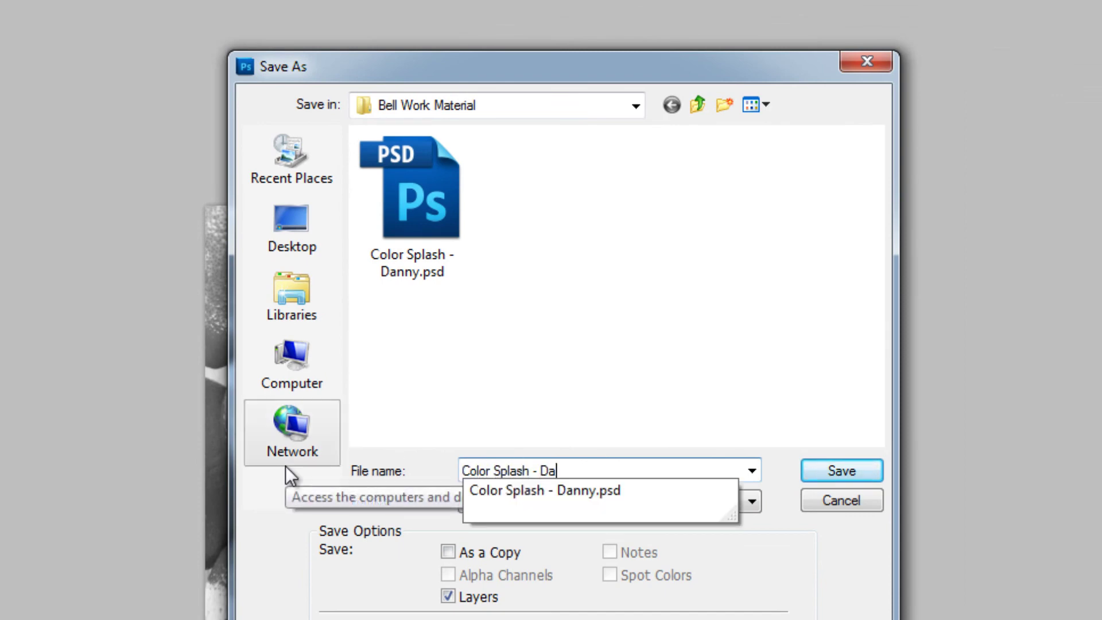
type("nny EUse")
key("BackSpace")
key("BackSpace")
key("BackSpace")
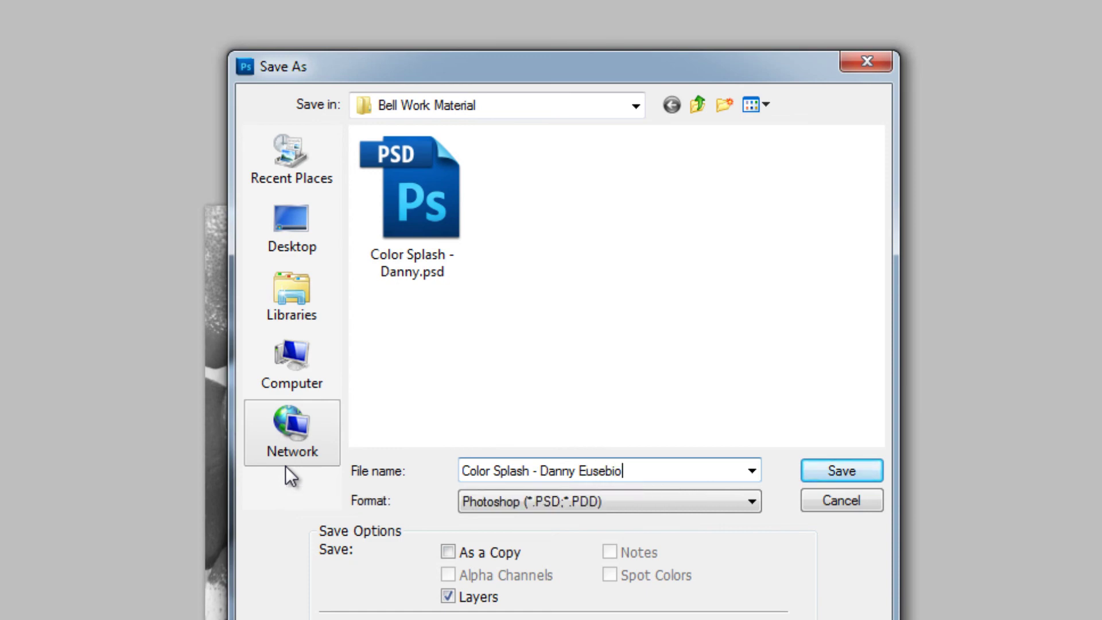
key("Return")
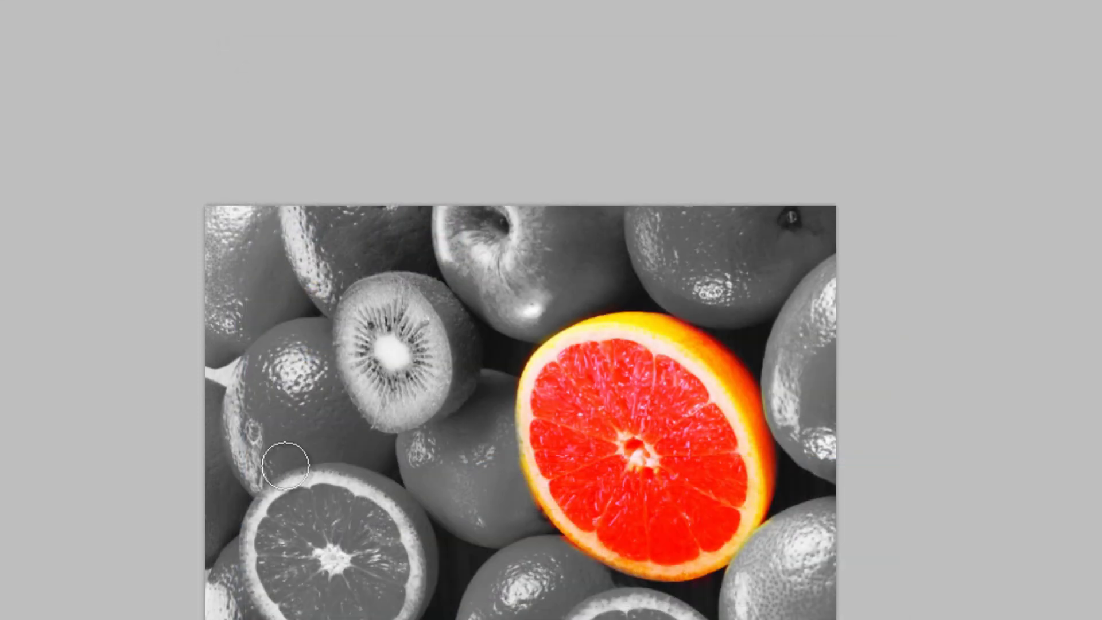